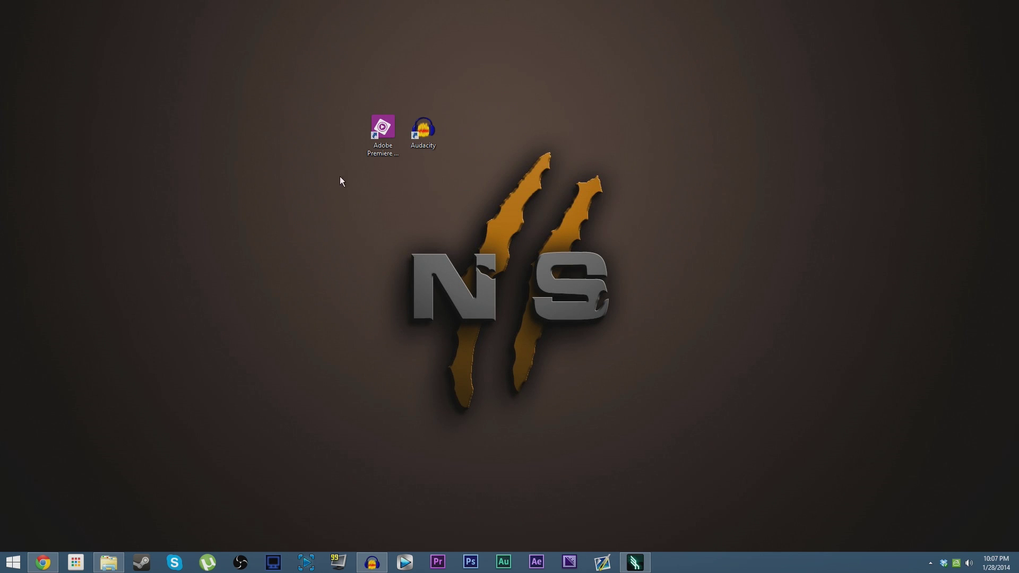
Drag the Premiere Elements 12 desktop shortcut below Audacity, then launch the program from it
left_click(371, 135)
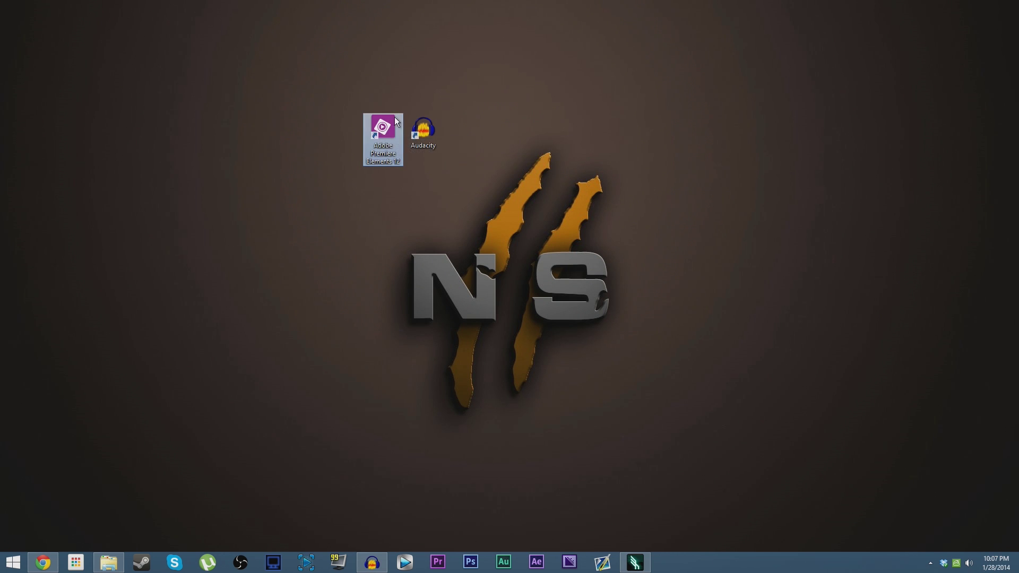
left_click_drag(394, 119, 444, 202)
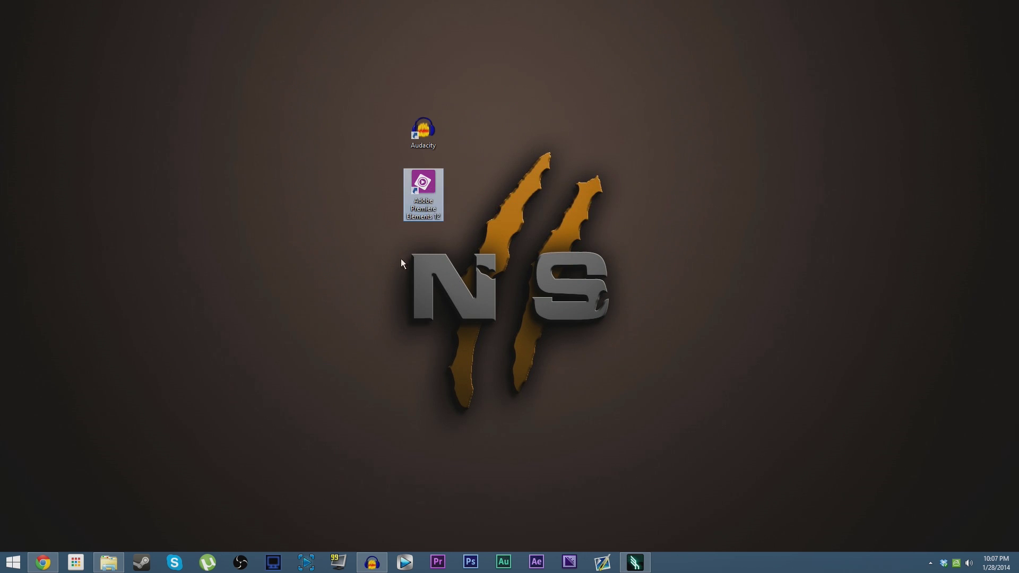
double_click(428, 187)
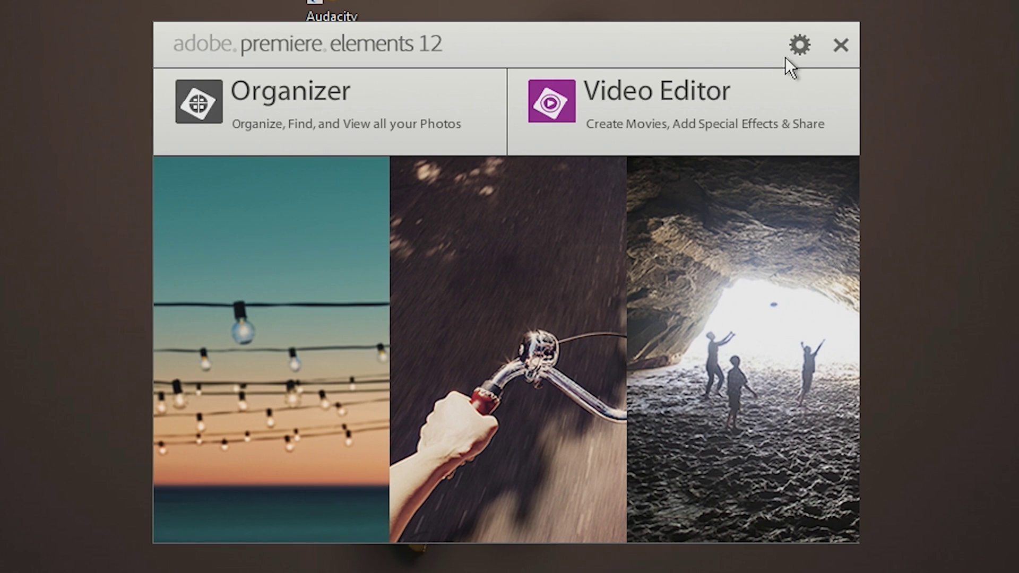
Set On Start Always Launch to Video Editor, then start a new Video Editor project
left_click(652, 159)
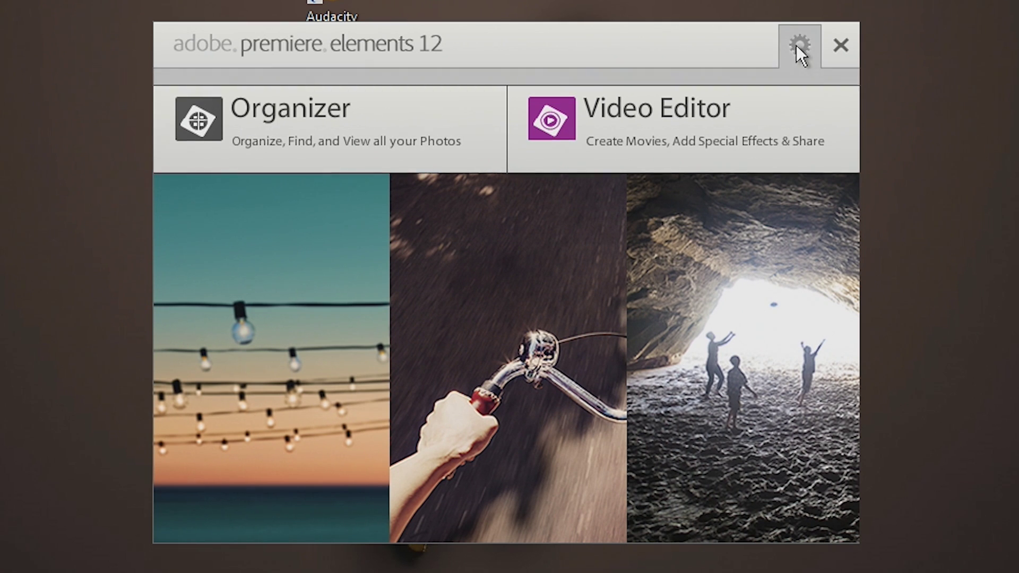
left_click(374, 82)
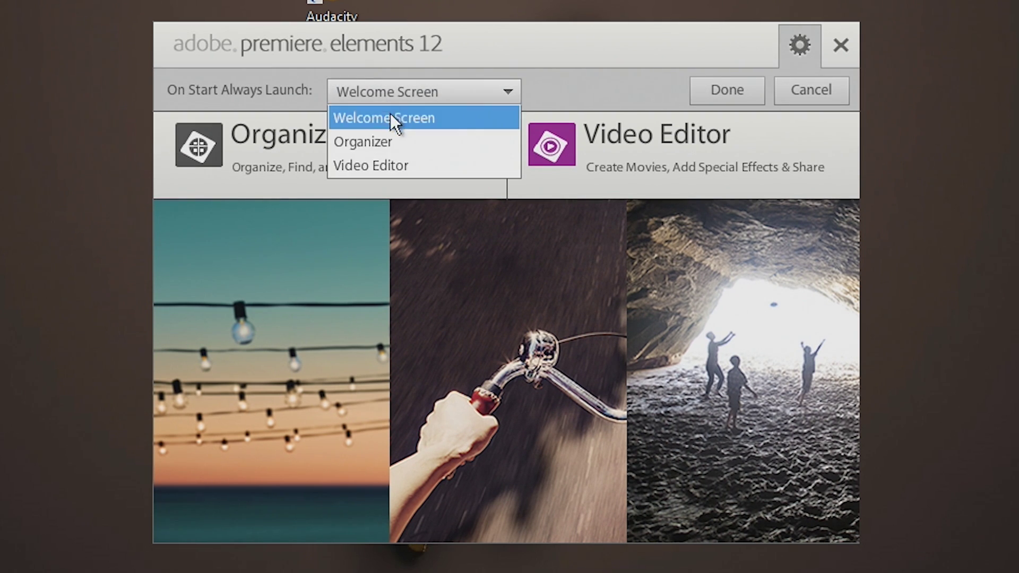
left_click(383, 160)
left_click(741, 93)
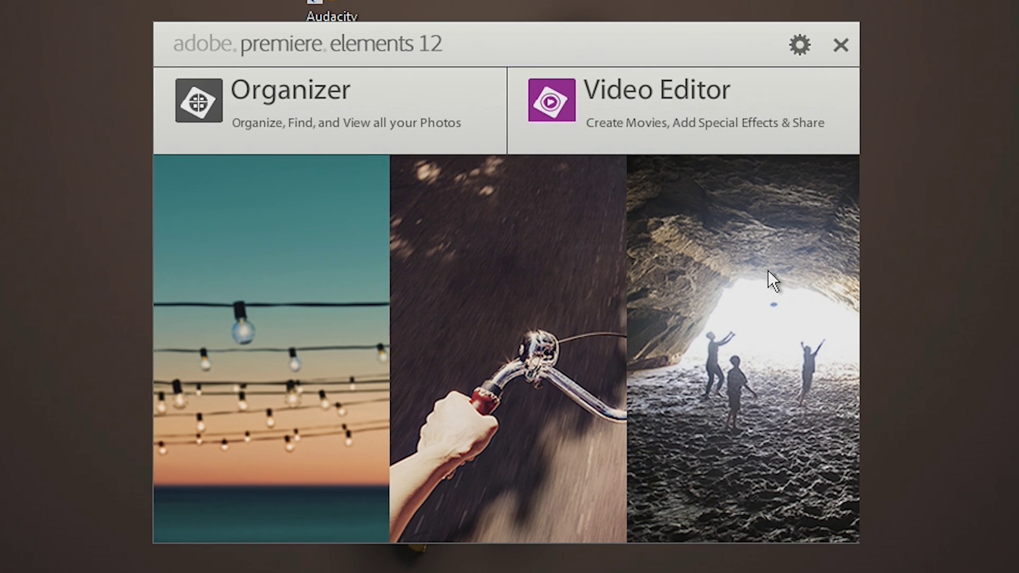
mouse_move(674, 142)
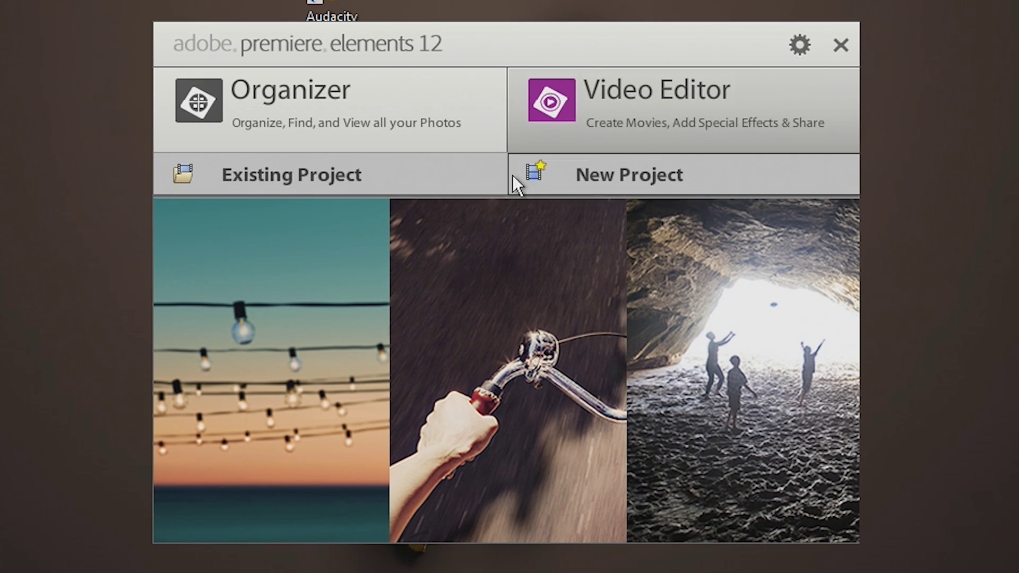
left_click(552, 180)
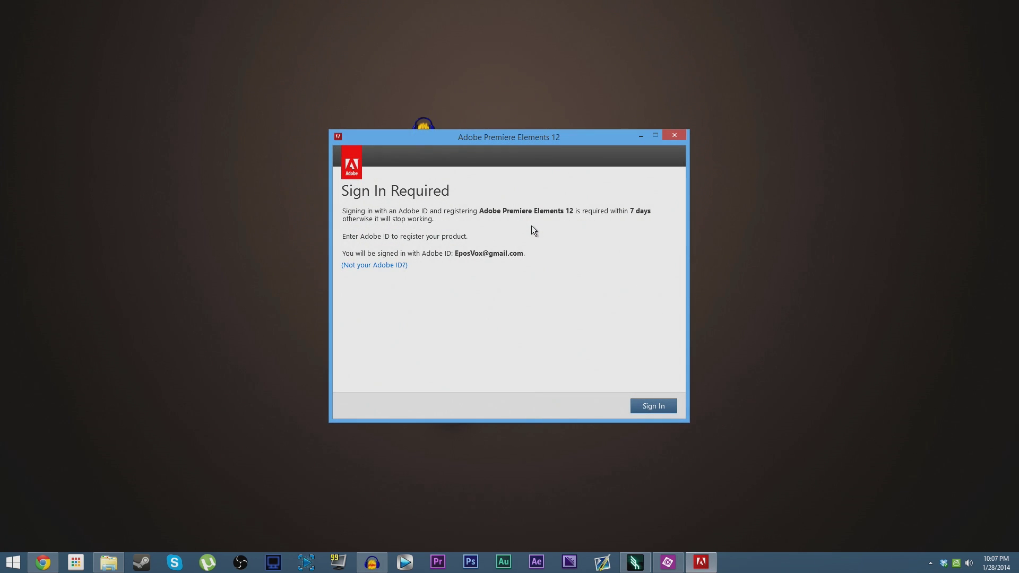
Sign in for Adobe ID registration so 'My new video project1.prel' opens in Quick mode
left_click(653, 407)
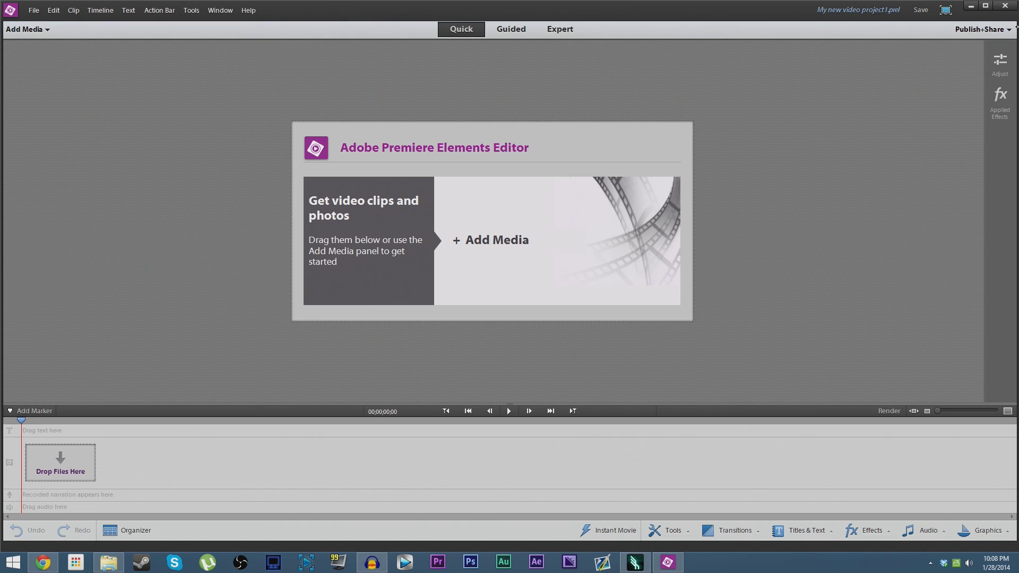
Maximize the editor window and switch to the Expert workspace with the full multi-track timeline
left_click(986, 6)
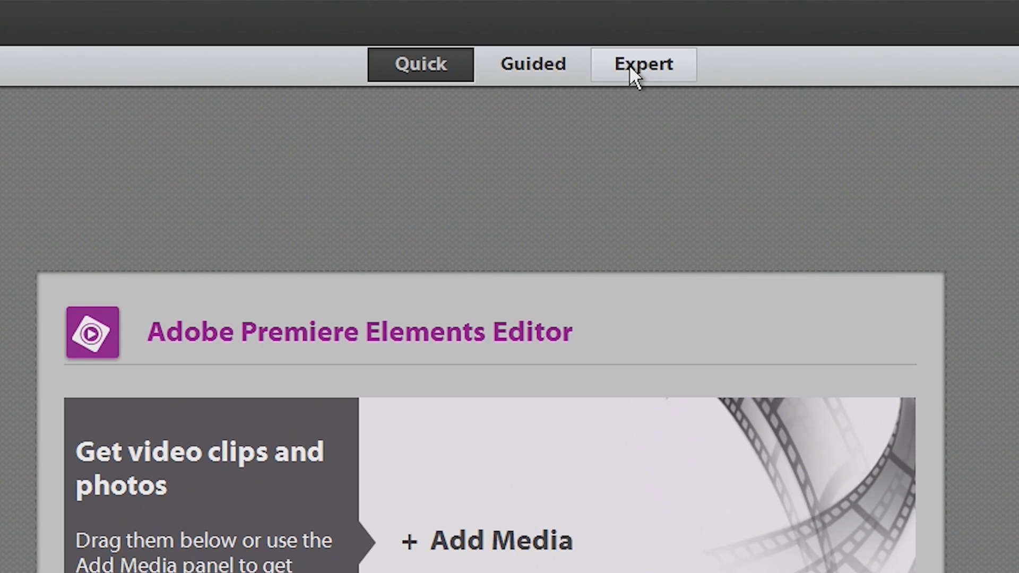
left_click(629, 64)
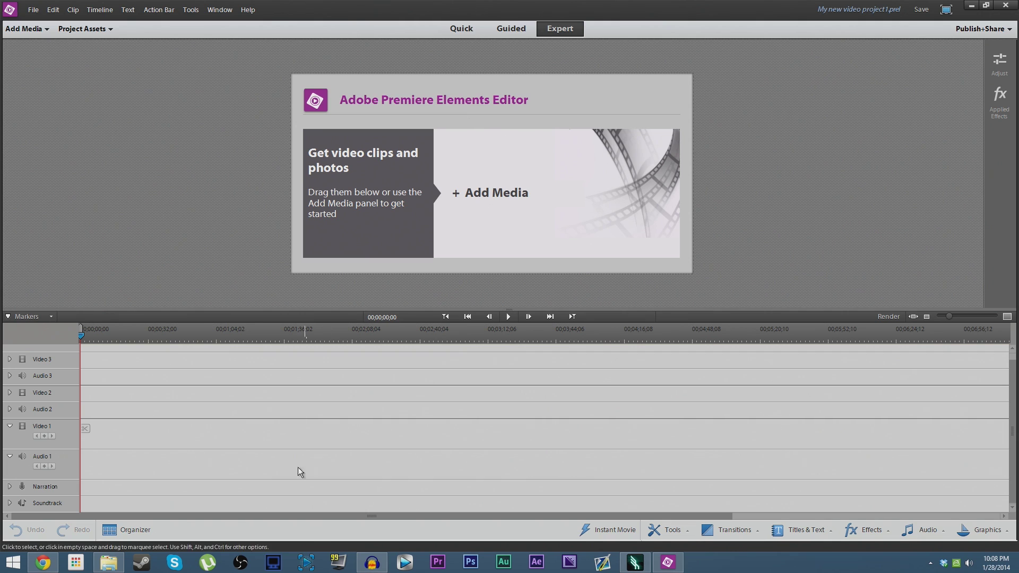
In File Explorer, open the D:\Horizon\Tina story 1-20 folder of .MTS clips
left_click(109, 562)
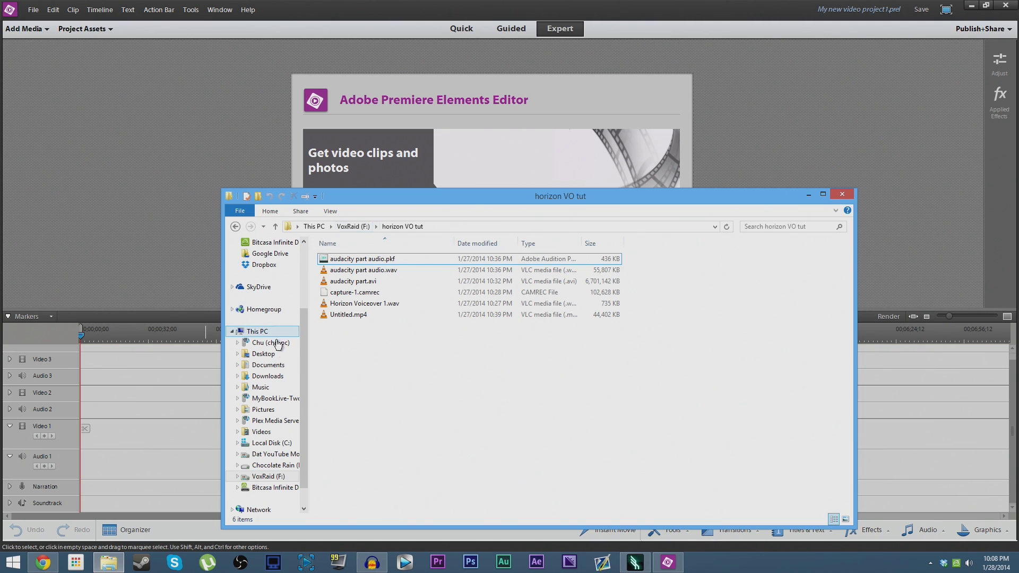
left_click(275, 454)
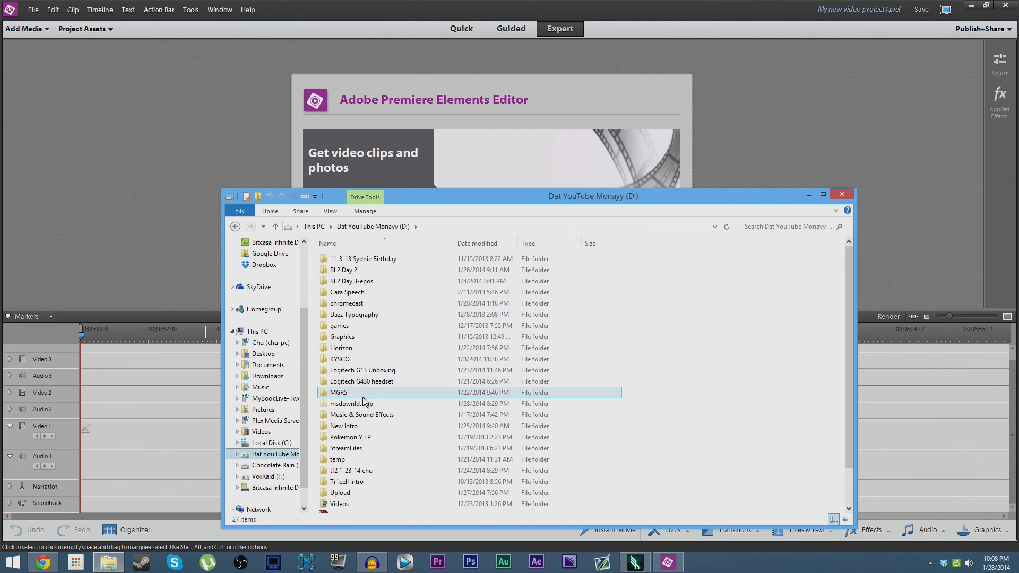
double_click(361, 348)
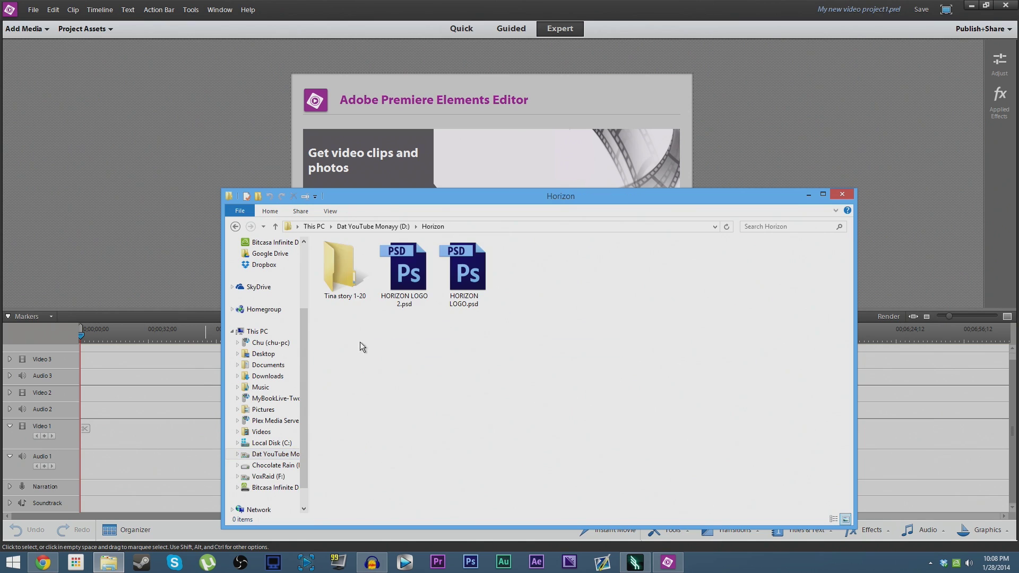
left_click(359, 295)
double_click(360, 295)
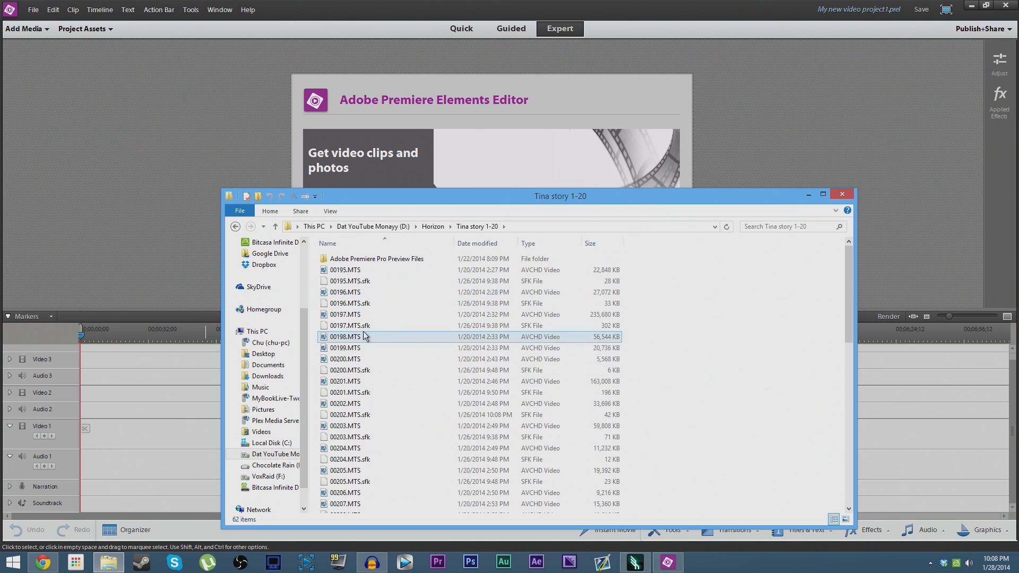
Choose Add Media > Files and folders and browse to D:\Horizon\Tina story 1-20
left_click(521, 177)
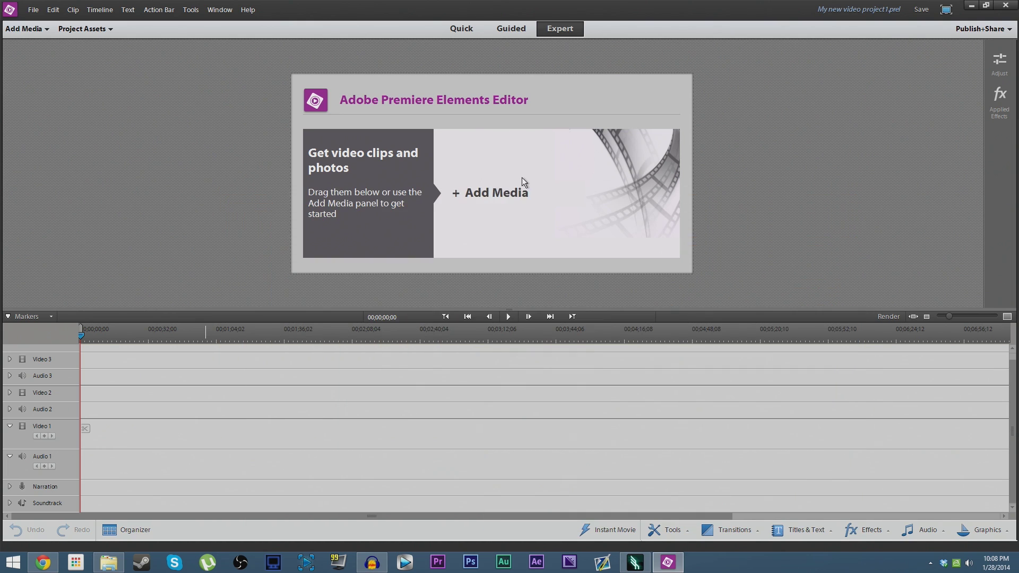
left_click(514, 194)
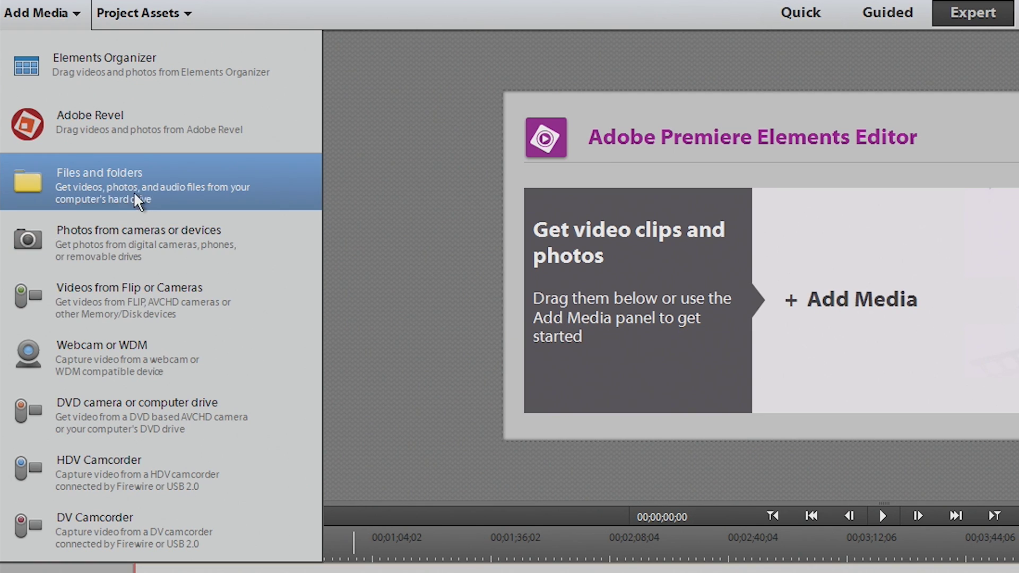
left_click(136, 195)
left_click(392, 297)
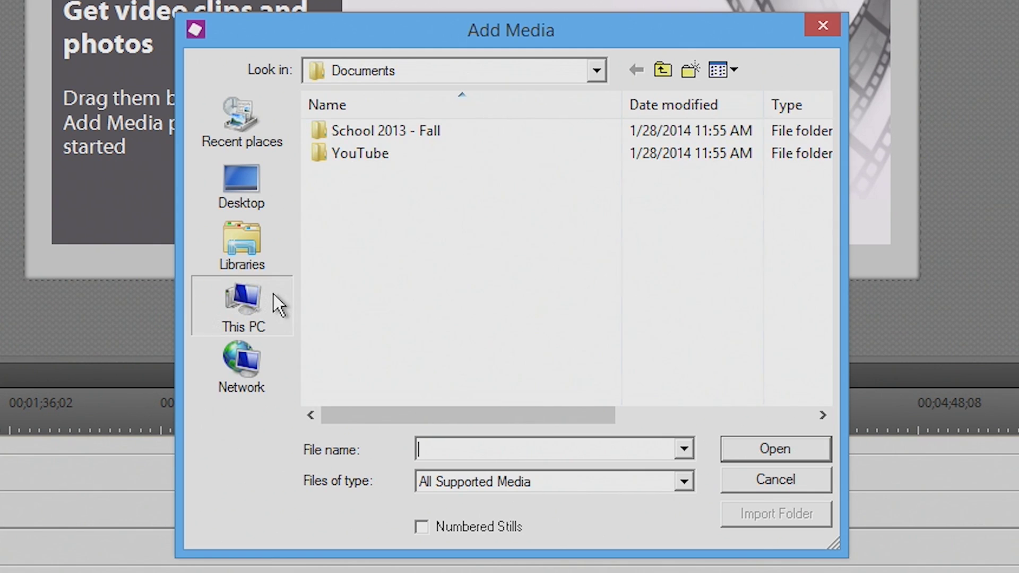
scroll(441, 291, "down", 3)
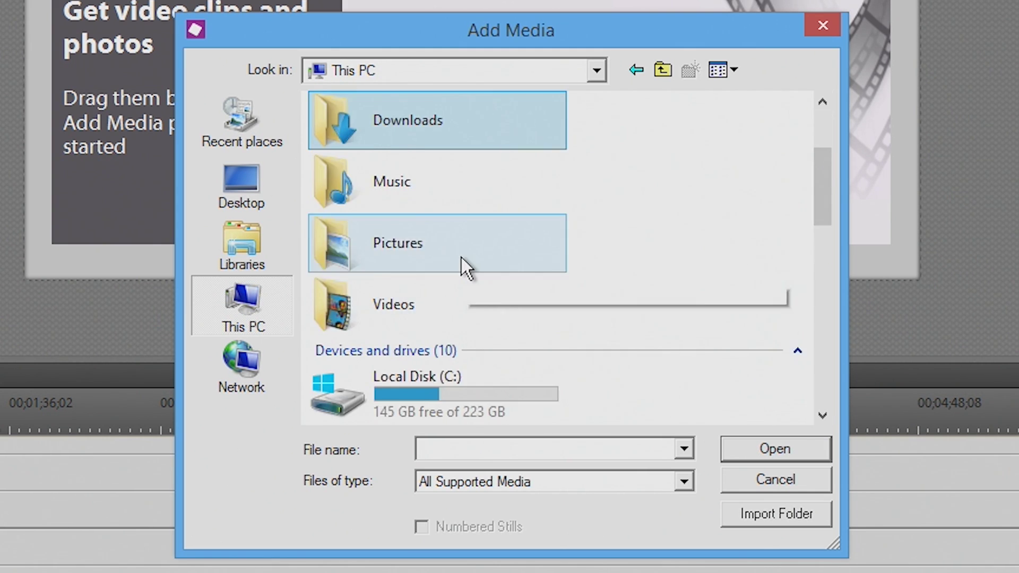
scroll(472, 291, "down", 3)
double_click(472, 291)
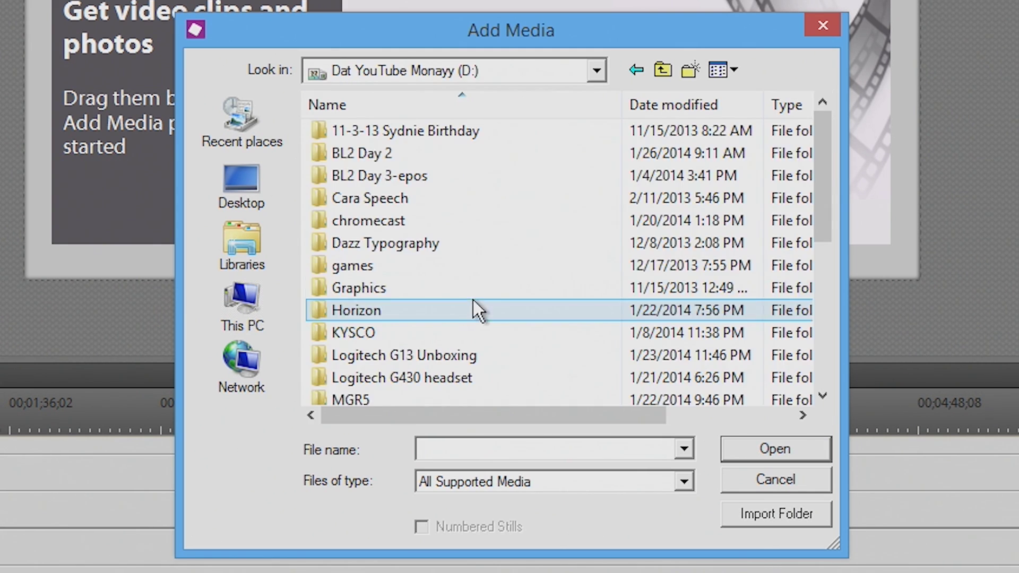
double_click(388, 315)
double_click(371, 196)
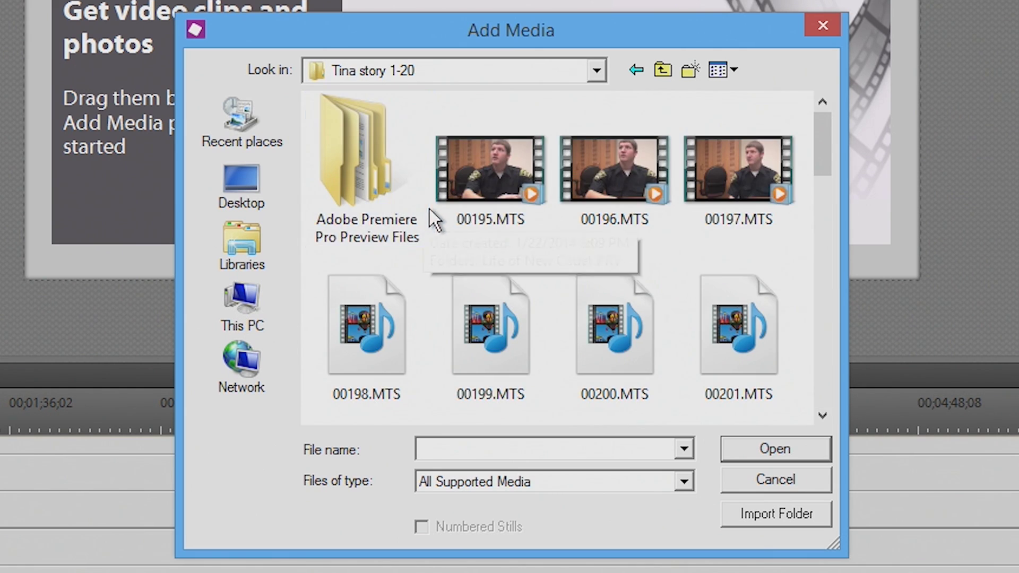
Select clips 00197, 00201, 00202 and 00203.MTS and import them
left_click(733, 173)
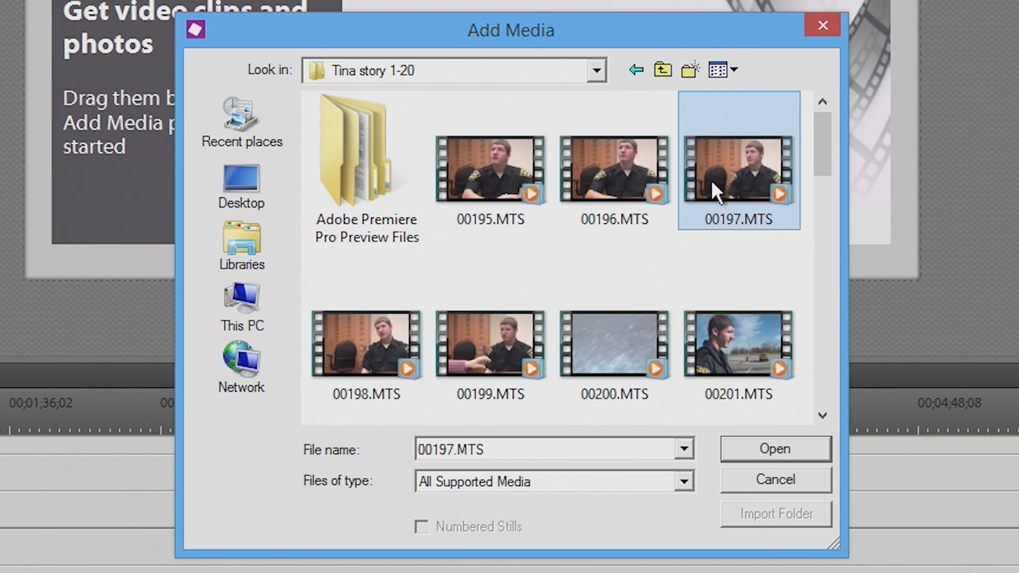
scroll(714, 180, "down", 1)
left_click(741, 174, "ctrl")
scroll(634, 247, "up", 1)
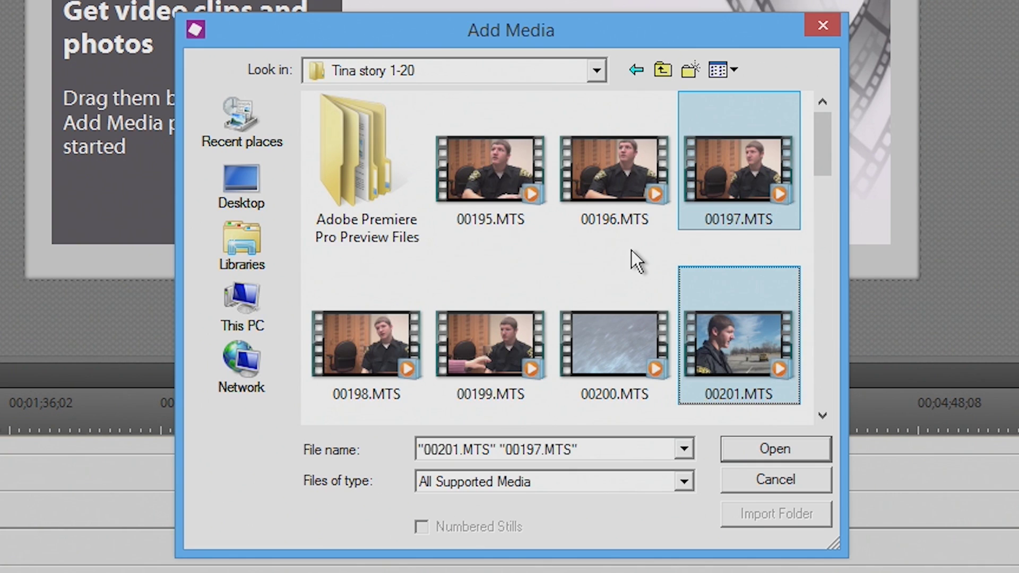
scroll(632, 250, "down", 1)
left_click(424, 353, "ctrl")
scroll(503, 318, "down", 1)
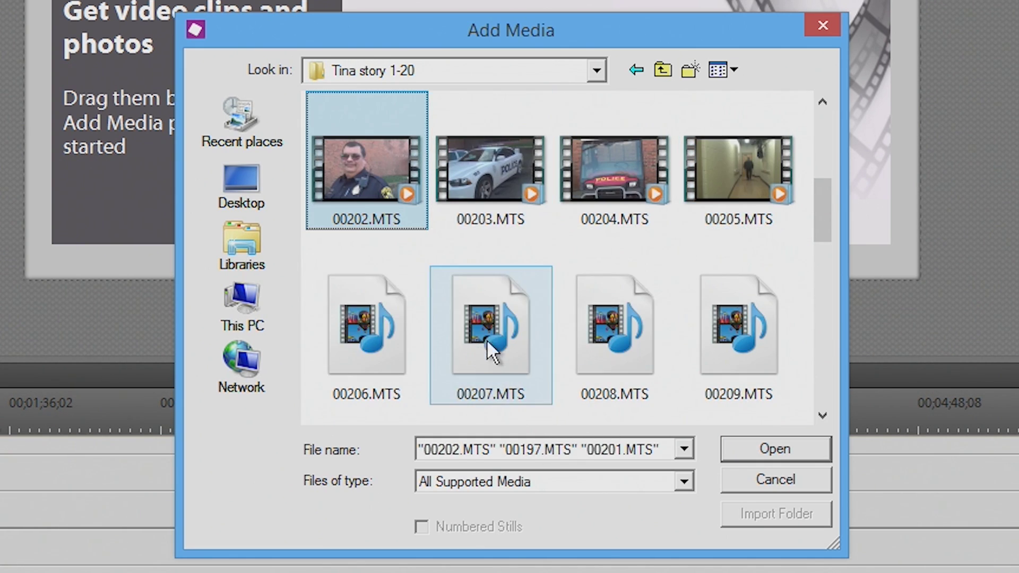
left_click(537, 156, "ctrl")
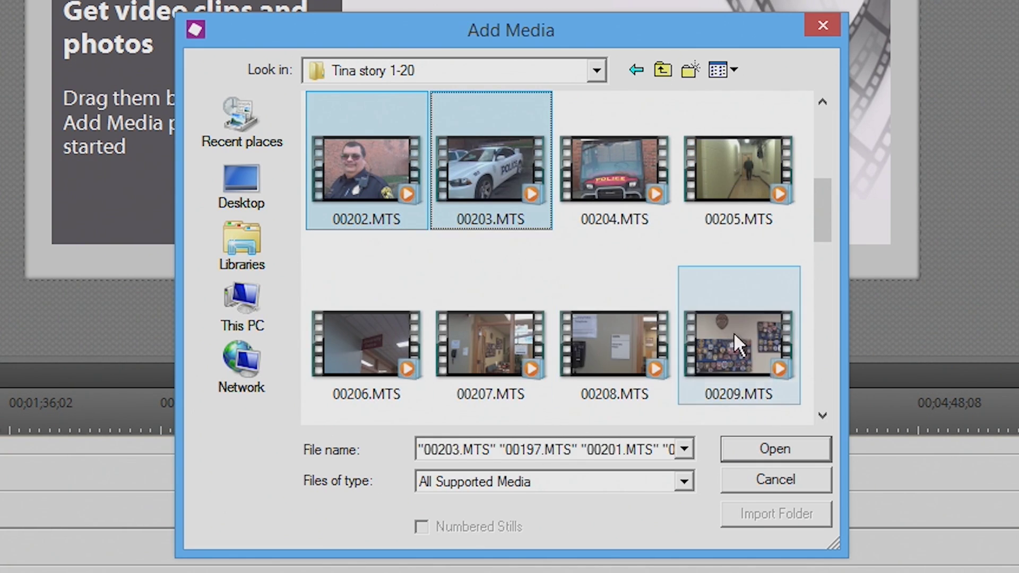
left_click(793, 443)
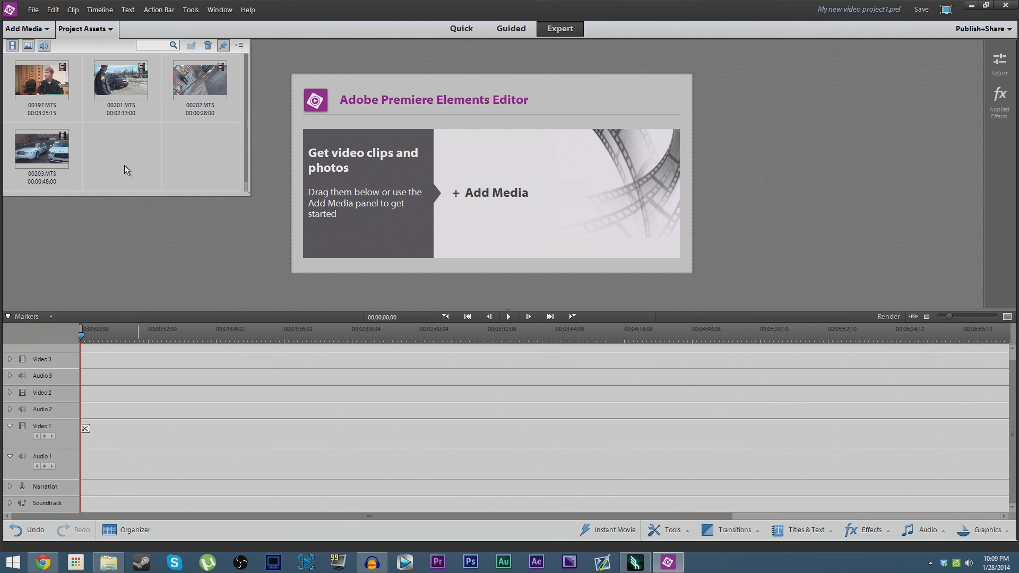
Drop 00197.MTS at the very start of the timeline on Video 1 and Audio 1
left_click_drag(38, 82, 52, 434)
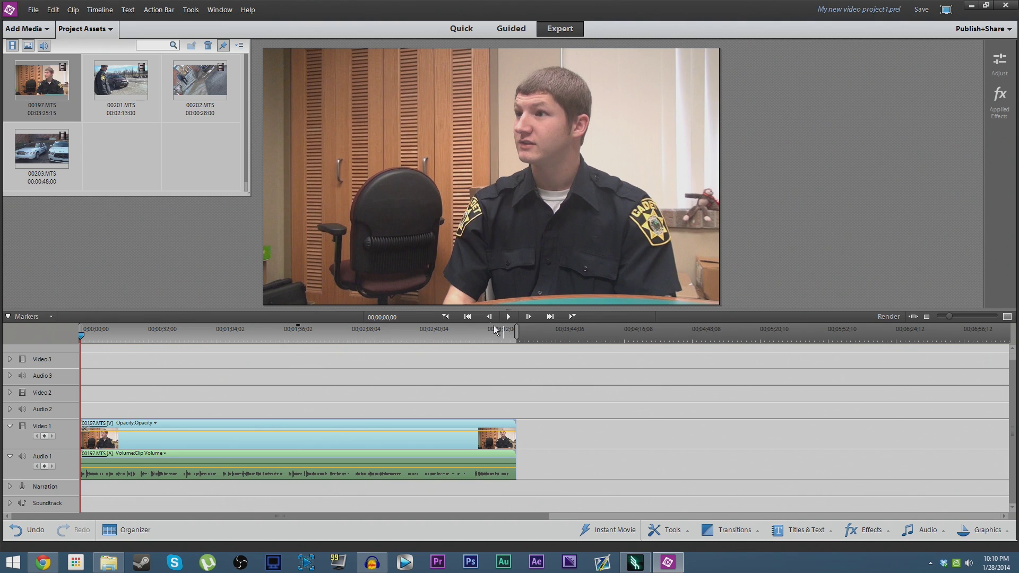
Play the timeline briefly, then pause and pull the playhead back to about two seconds
key("space")
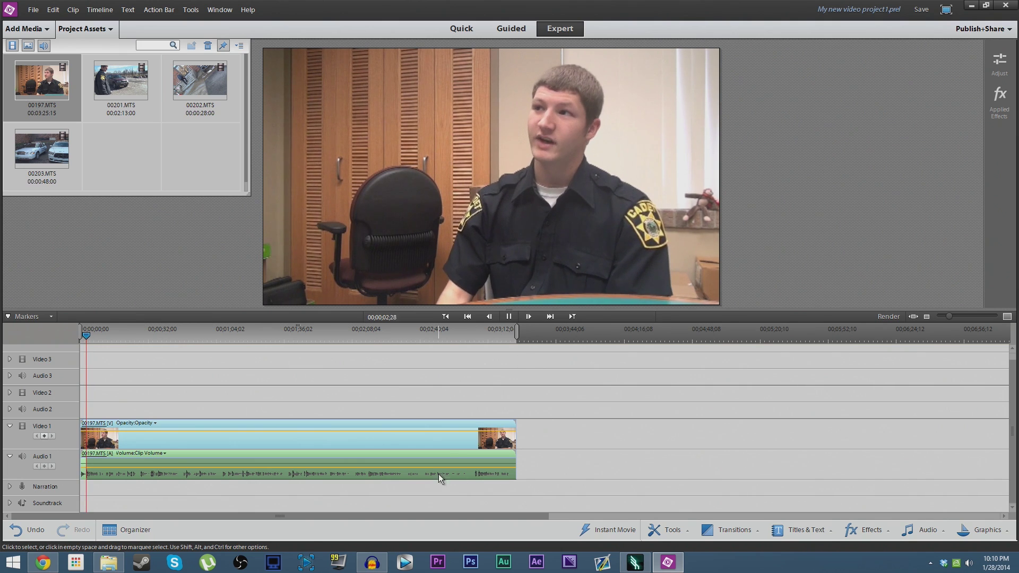
left_click(517, 319)
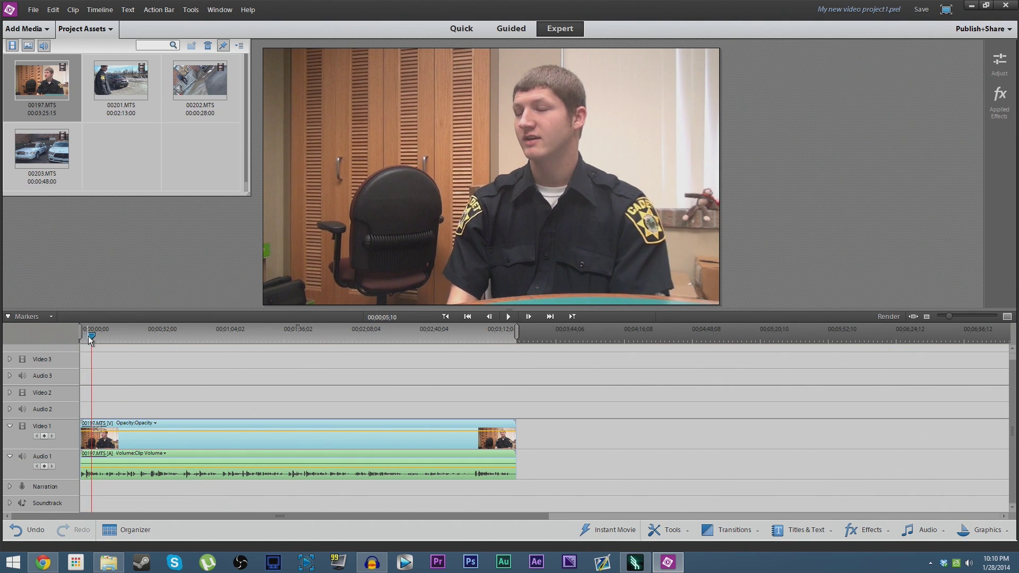
left_click_drag(91, 340, 84, 340)
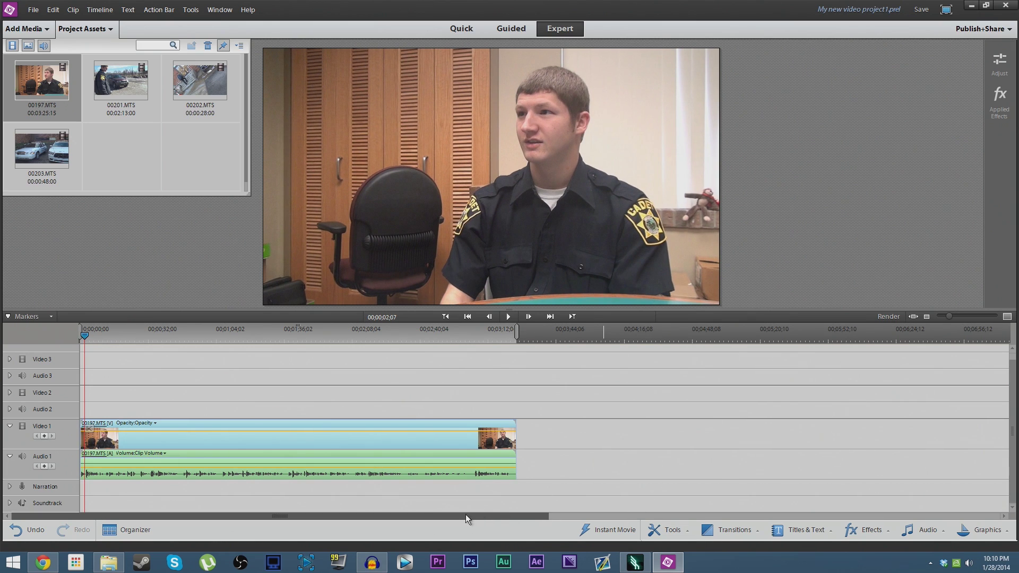
Zoom the timeline until 00197.MTS fills its width and return the playhead to 00;00;00;00
scroll(951, 318, "down", 1)
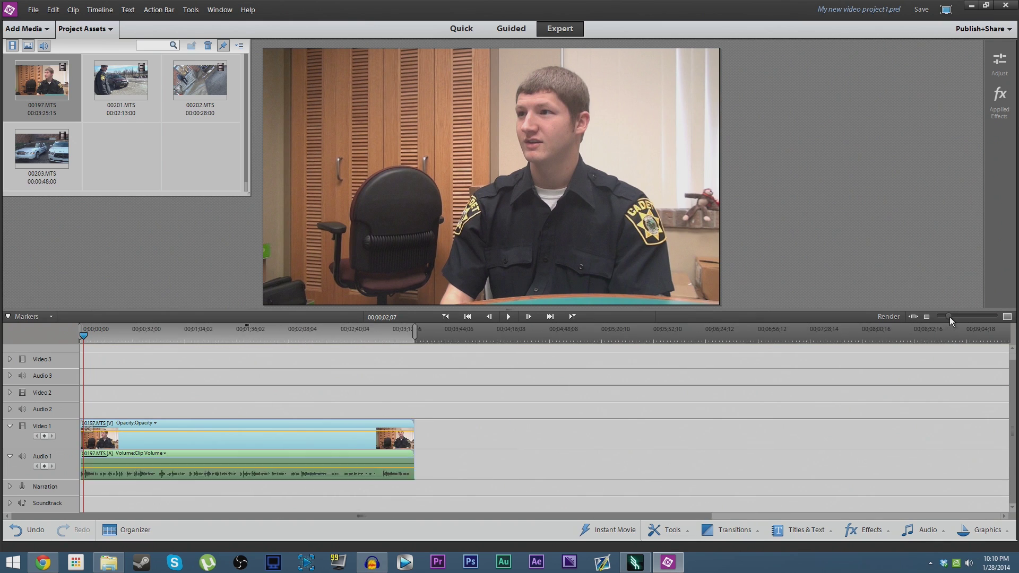
scroll(951, 318, "up", 2)
scroll(947, 319, "down", 3)
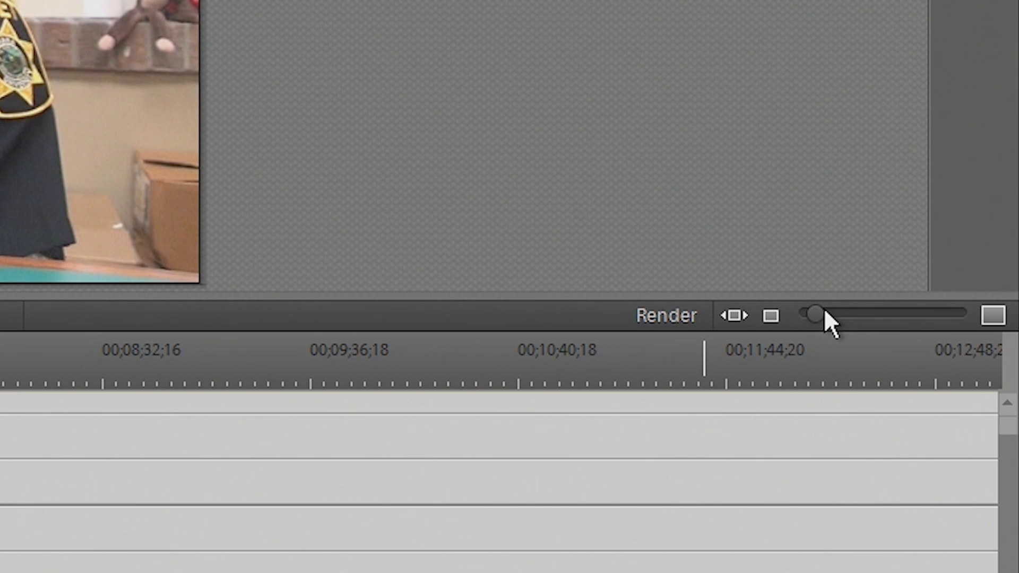
left_click_drag(823, 319, 850, 314)
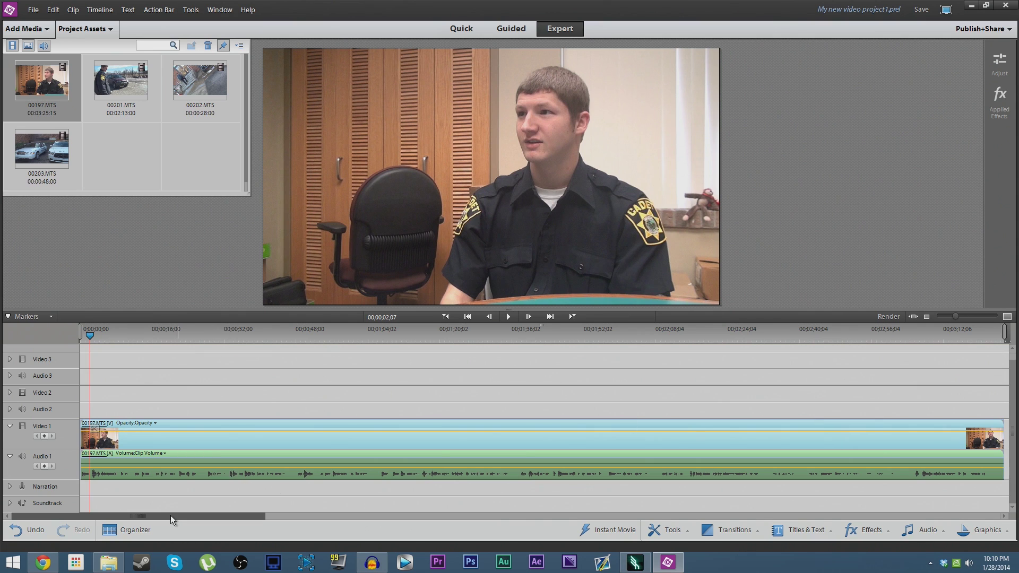
left_click_drag(91, 333, 72, 332)
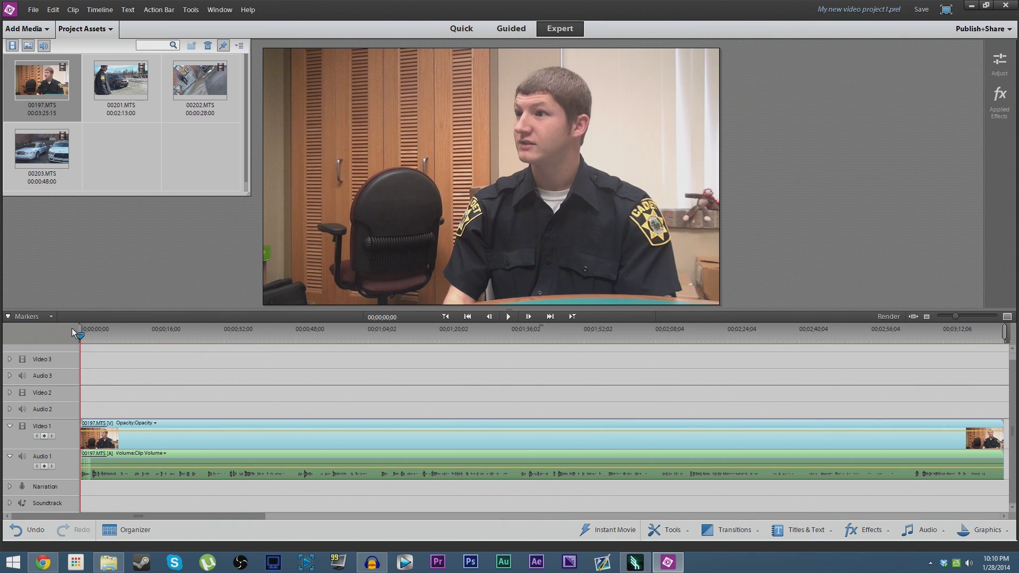
Split 00197.MTS after its opening ~2 seconds and delete that opening piece, closing the gap
left_click(510, 317)
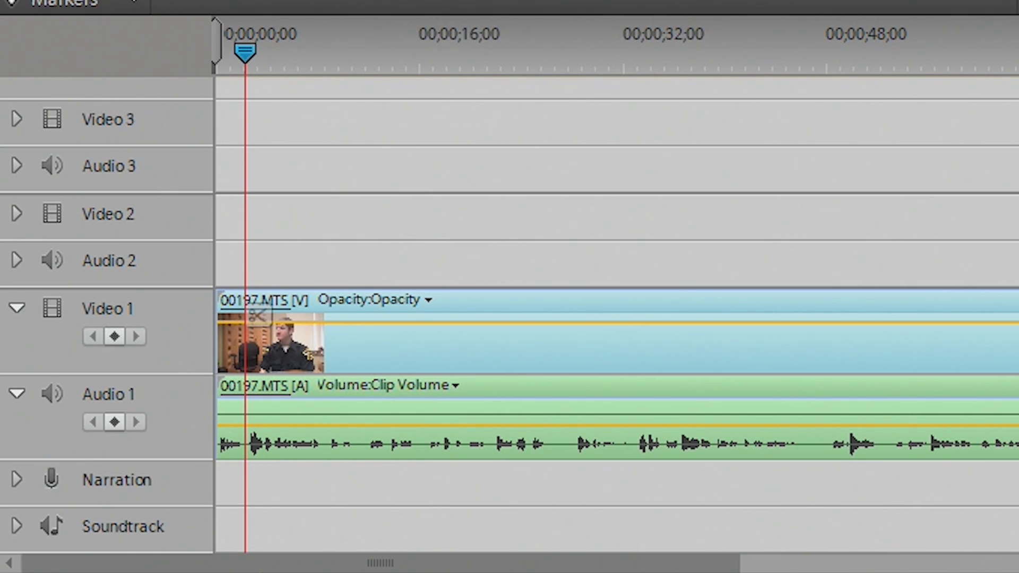
key("equal")
key("equal")
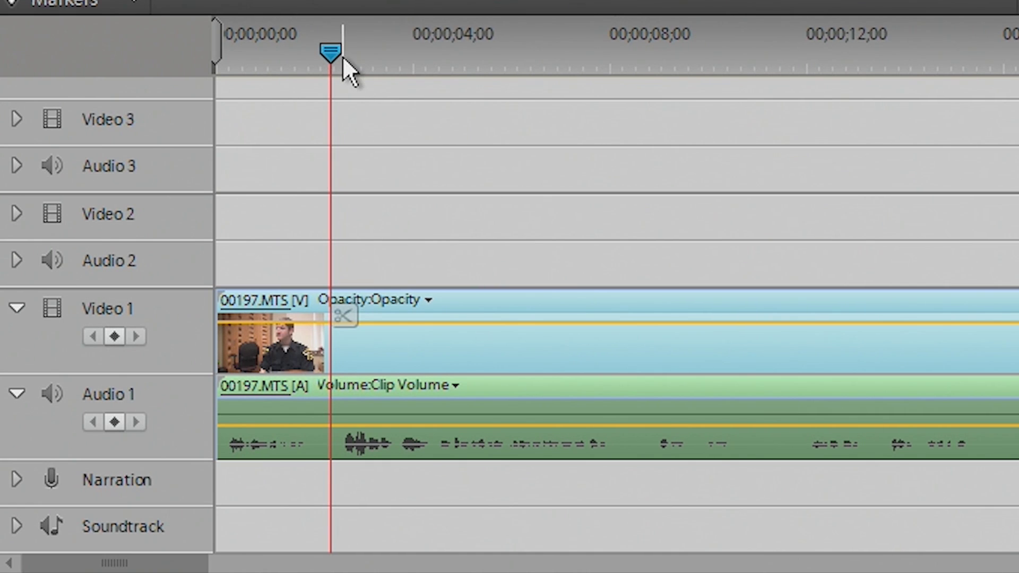
left_click_drag(337, 53, 336, 51)
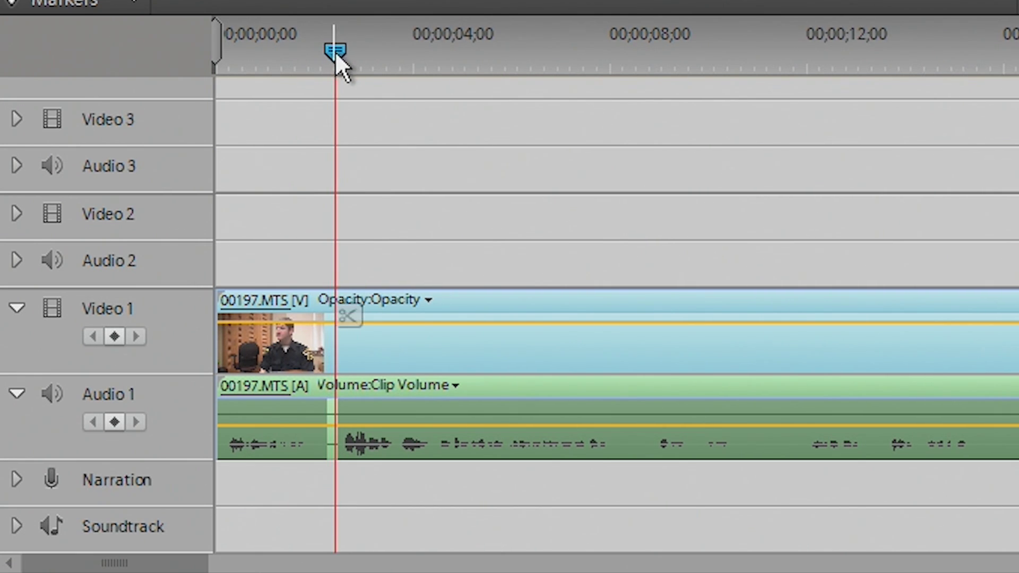
left_click(344, 319)
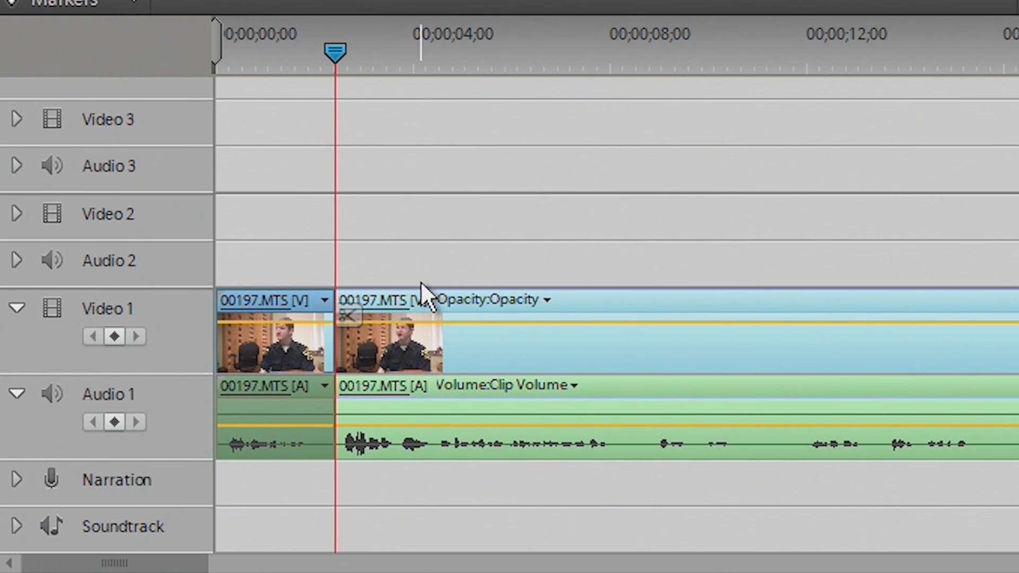
left_click(263, 342)
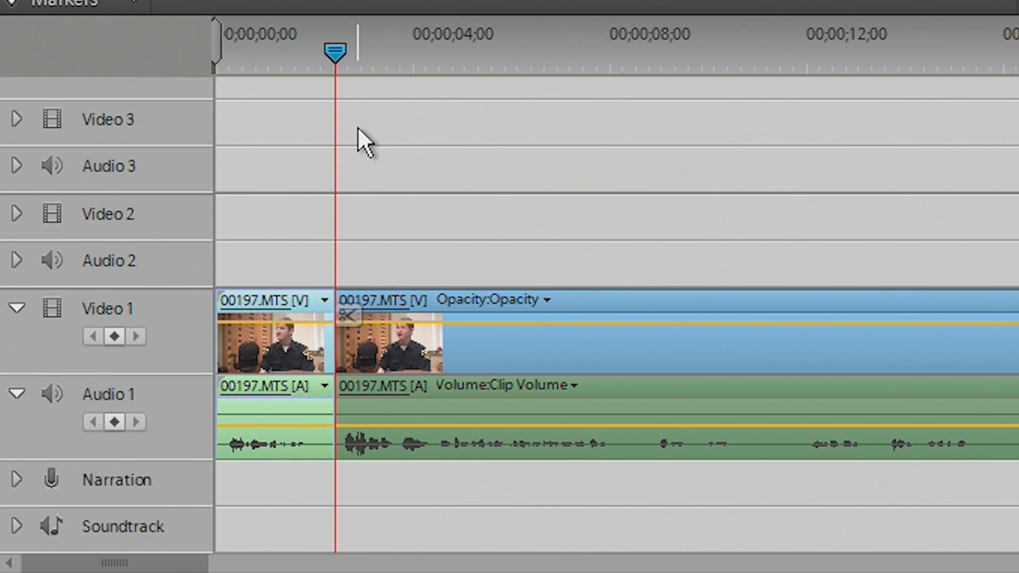
key("Delete")
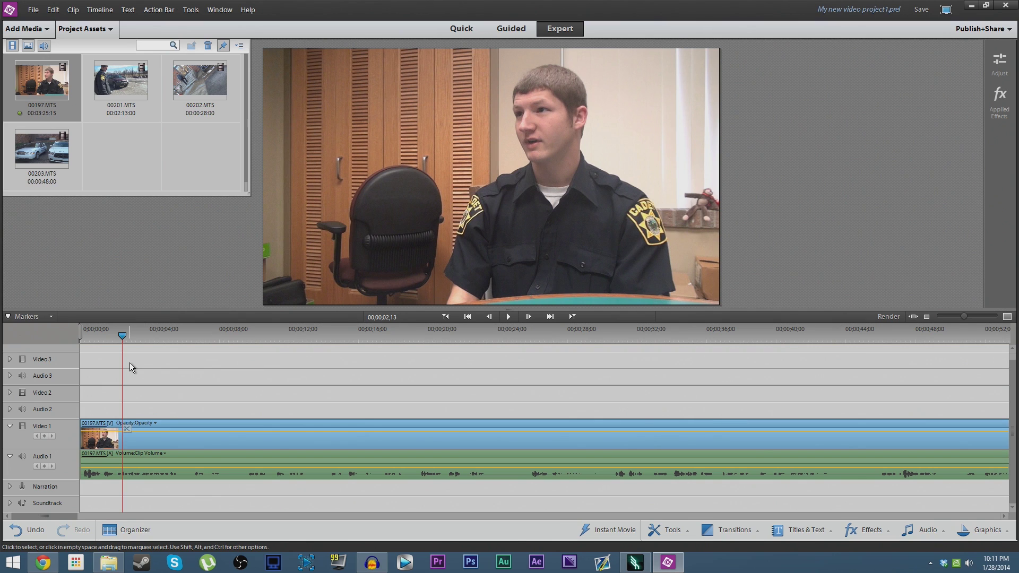
Replay the trimmed interview from the start and scrub around eight seconds to find the next cut
left_click_drag(326, 435, 135, 435)
key("Home")
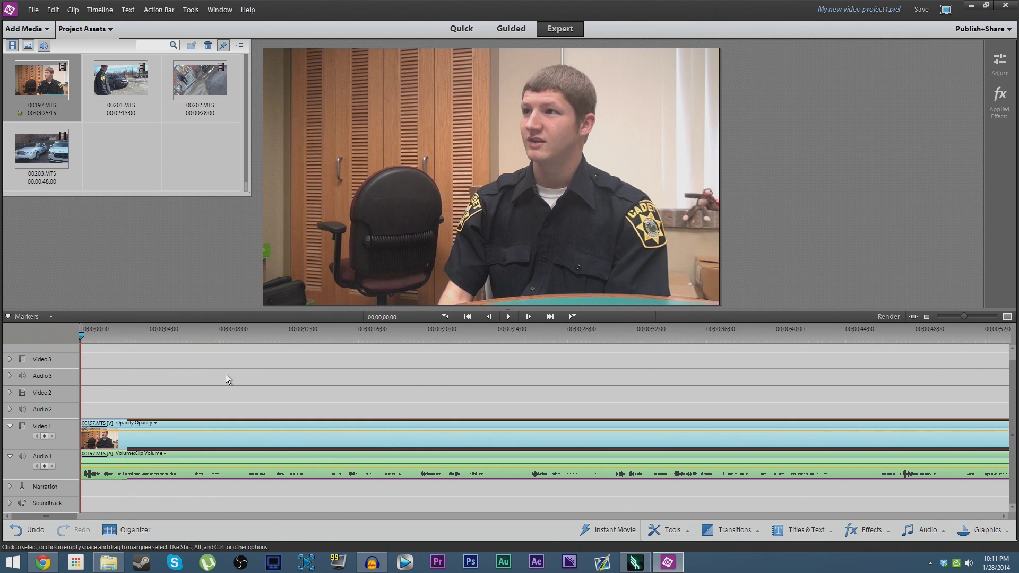
key("space")
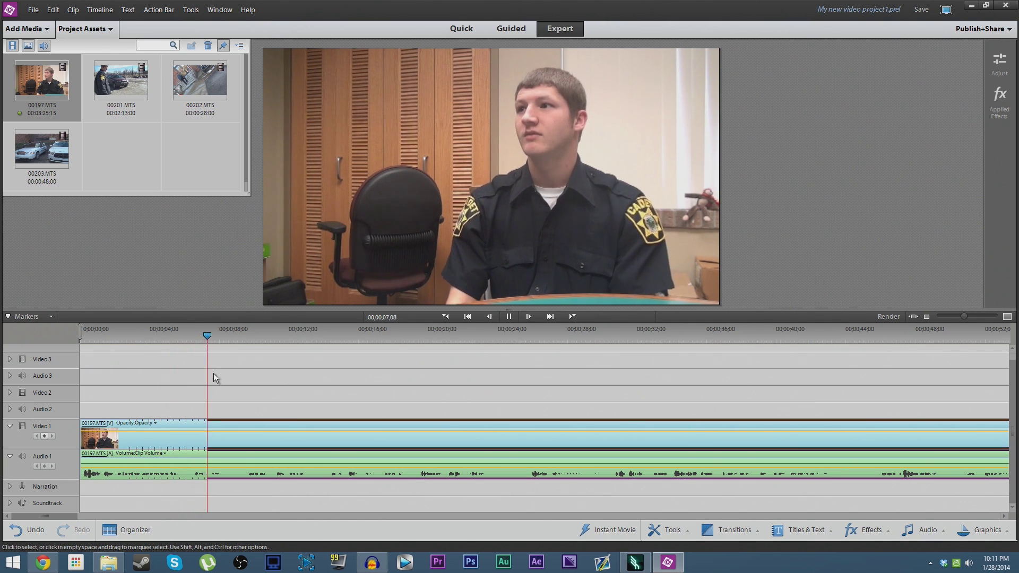
left_click(237, 342)
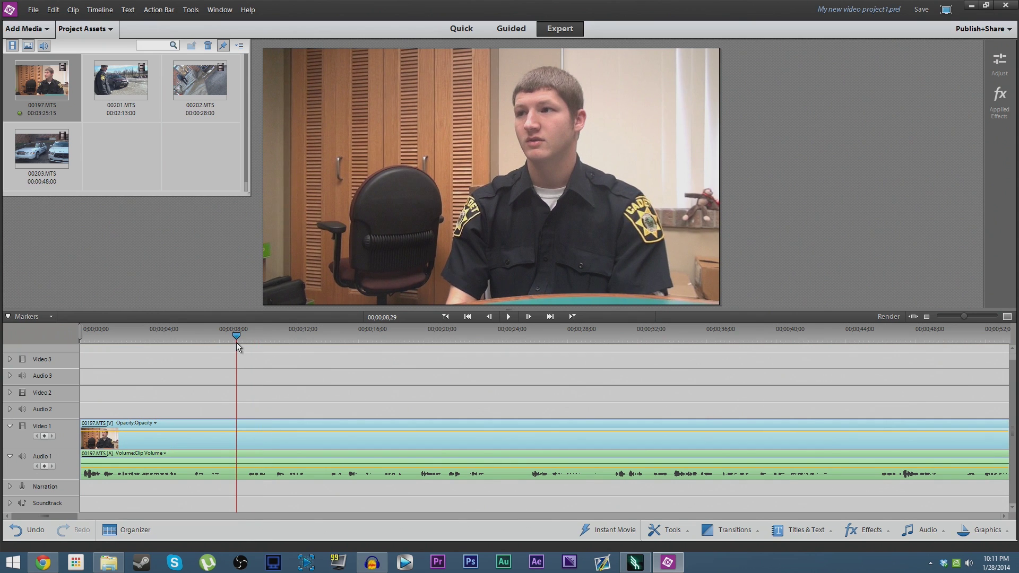
left_click_drag(237, 342, 226, 344)
key("space")
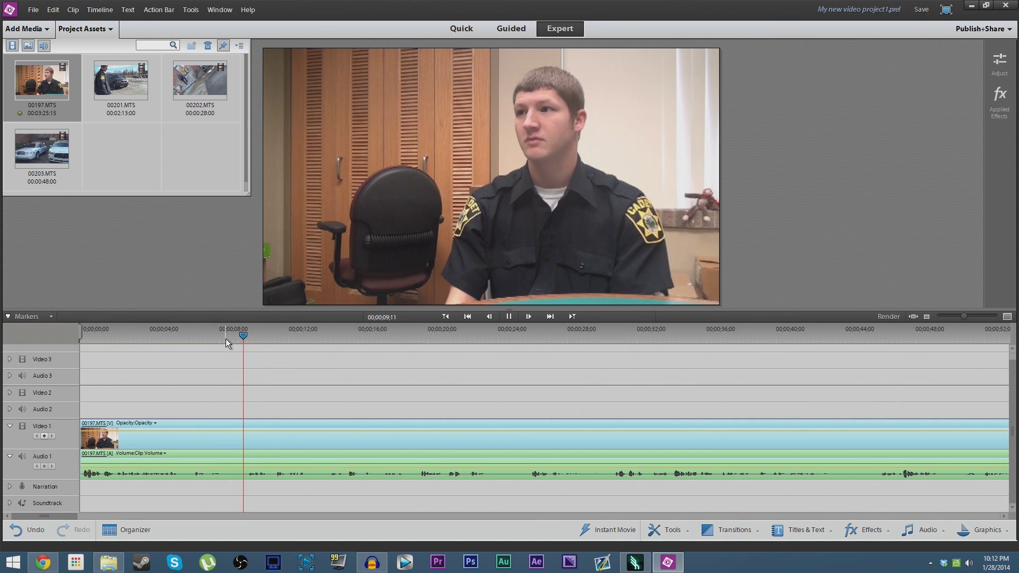
key("space")
Split the interview clip at 00;00;08;29 and play on from the new cut
left_click_drag(249, 335, 233, 330)
left_click(240, 428)
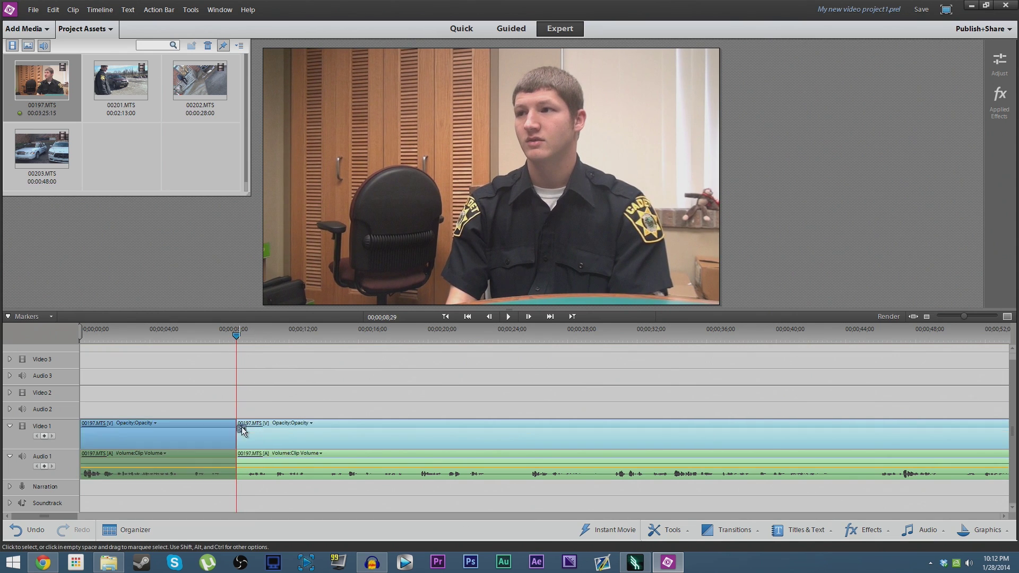
key("space")
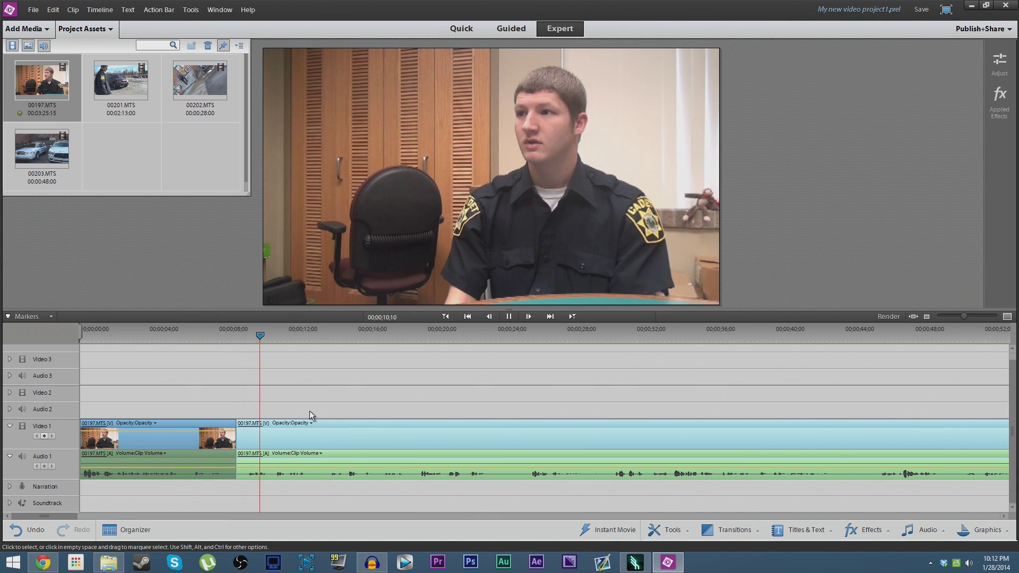
key("space")
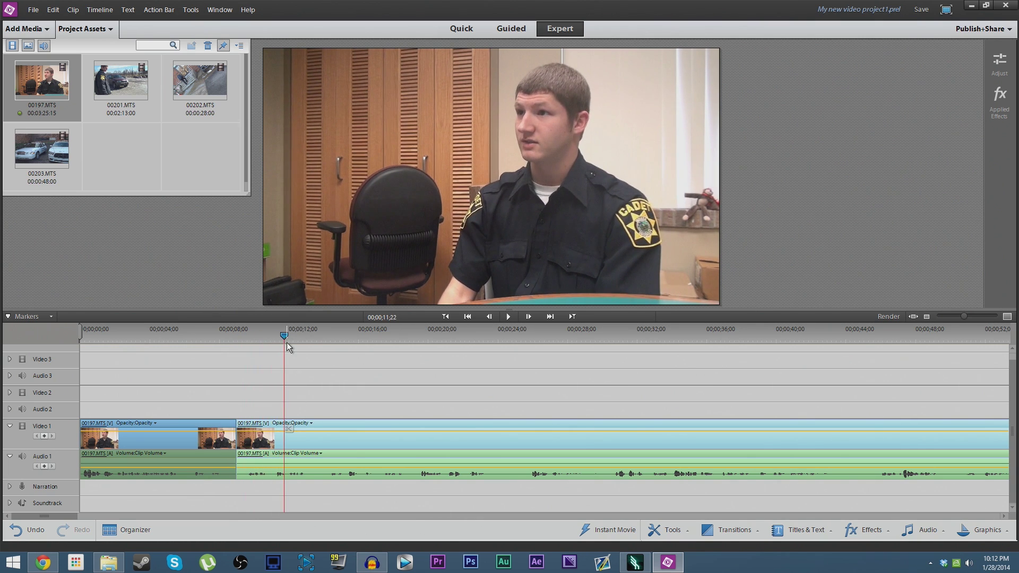
key("space")
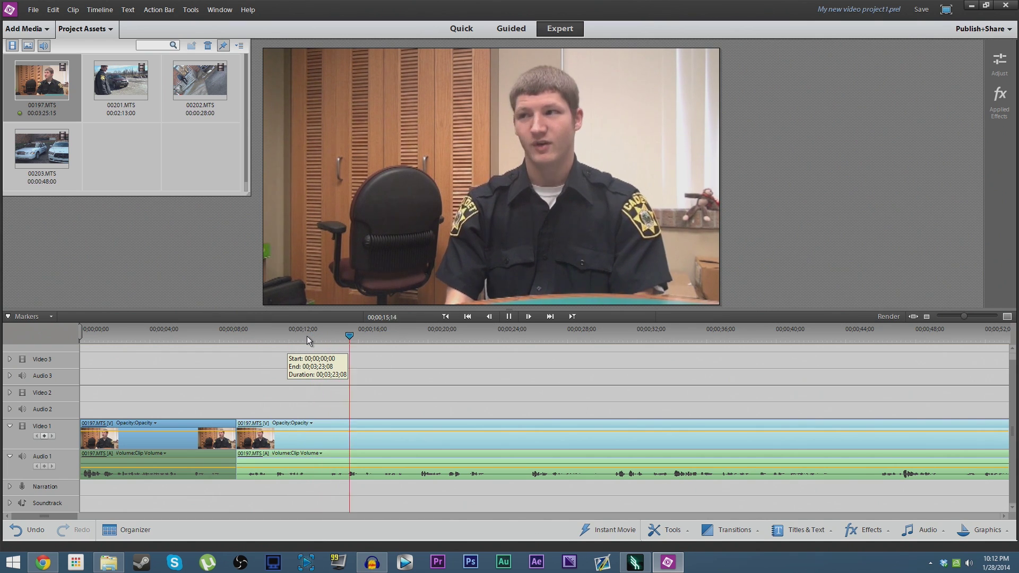
Split the clip at 00;00;15;08 and delete the piece between 08;29 and 15;08
left_click_drag(321, 336, 346, 345)
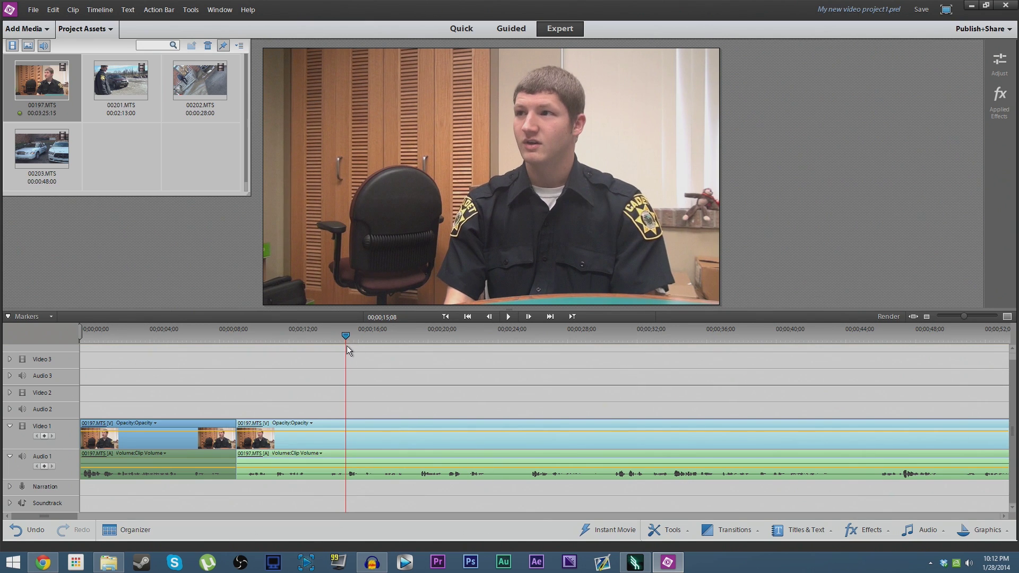
left_click(349, 428)
left_click(305, 452)
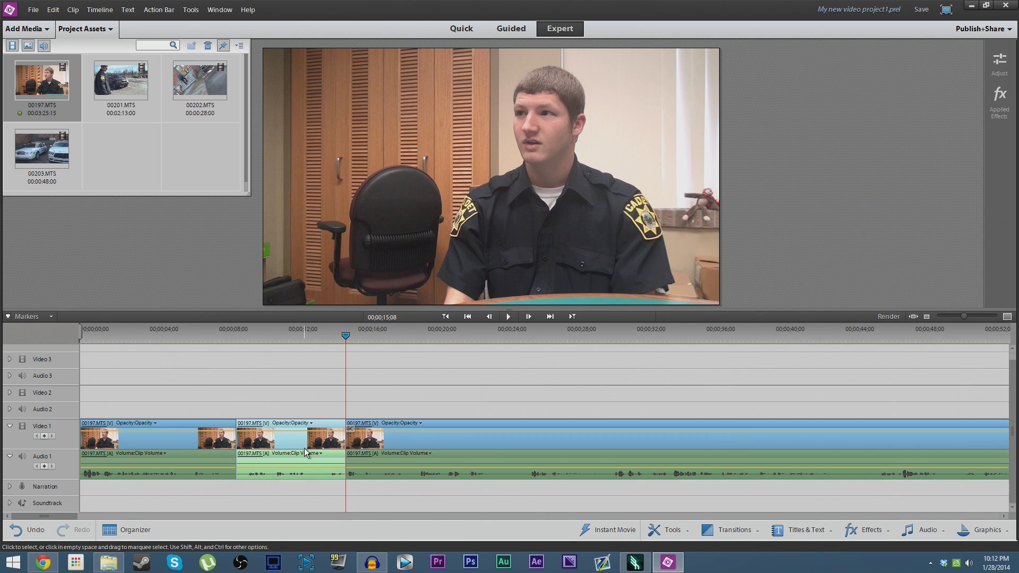
key("Delete")
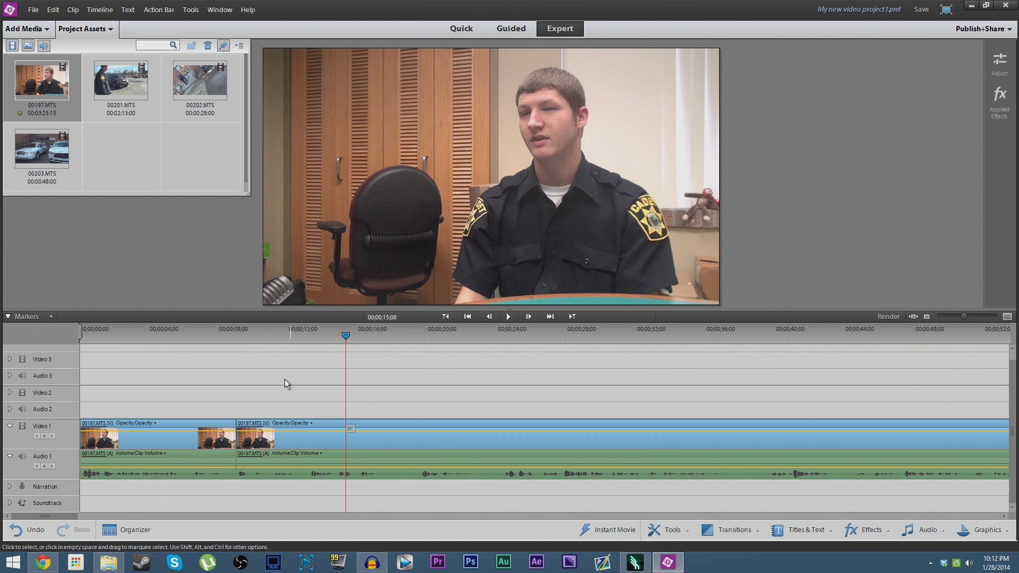
Split at 00;00;10;24 and delete everything after it so the interview ends there
key("Page_Up")
key("space")
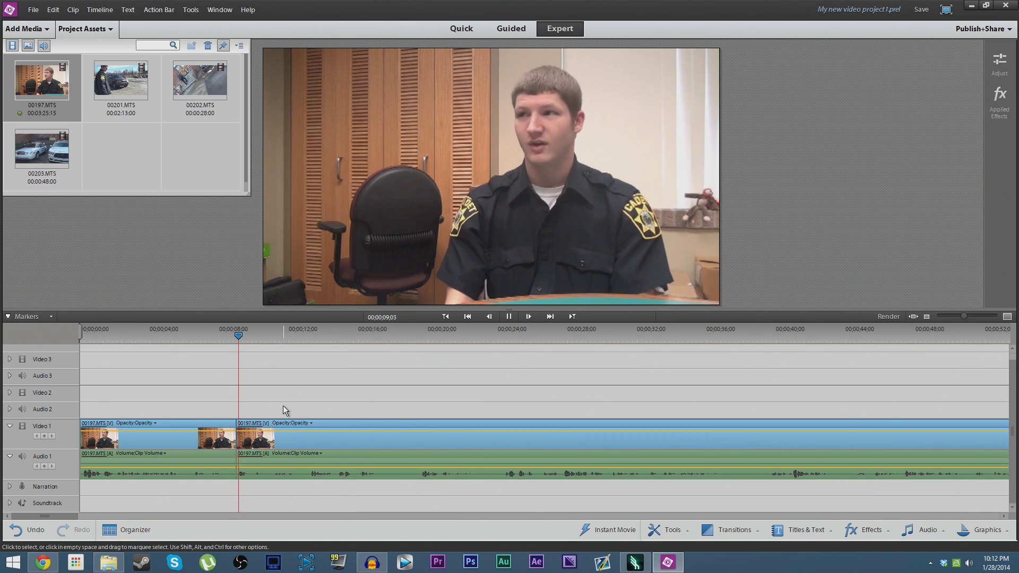
left_click(268, 470)
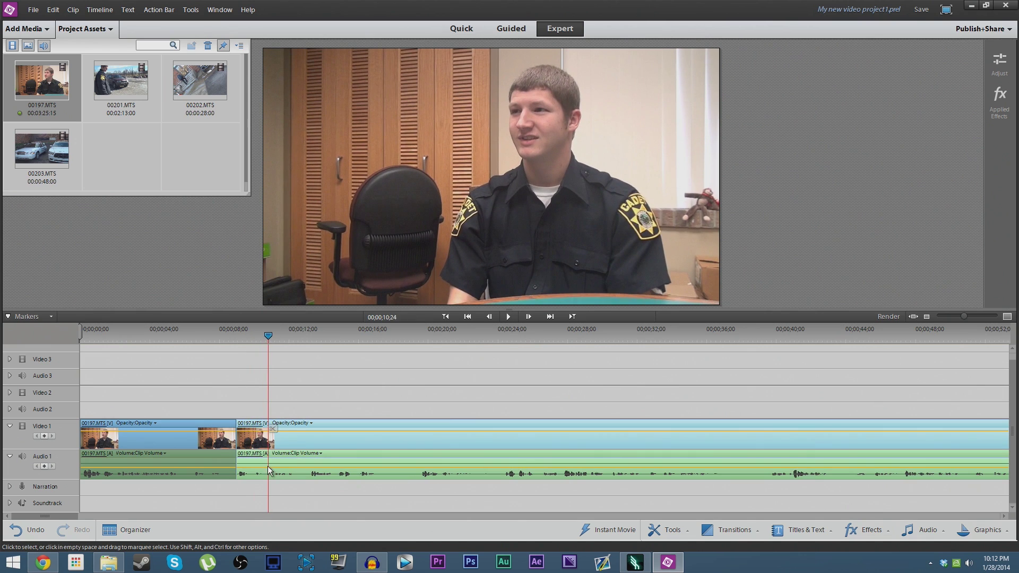
left_click(272, 431)
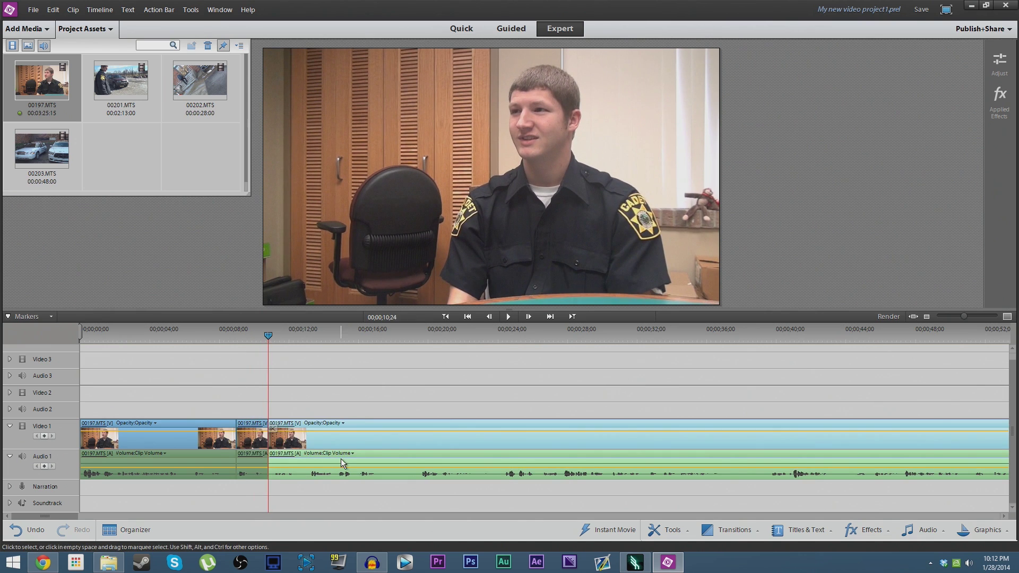
key("Delete")
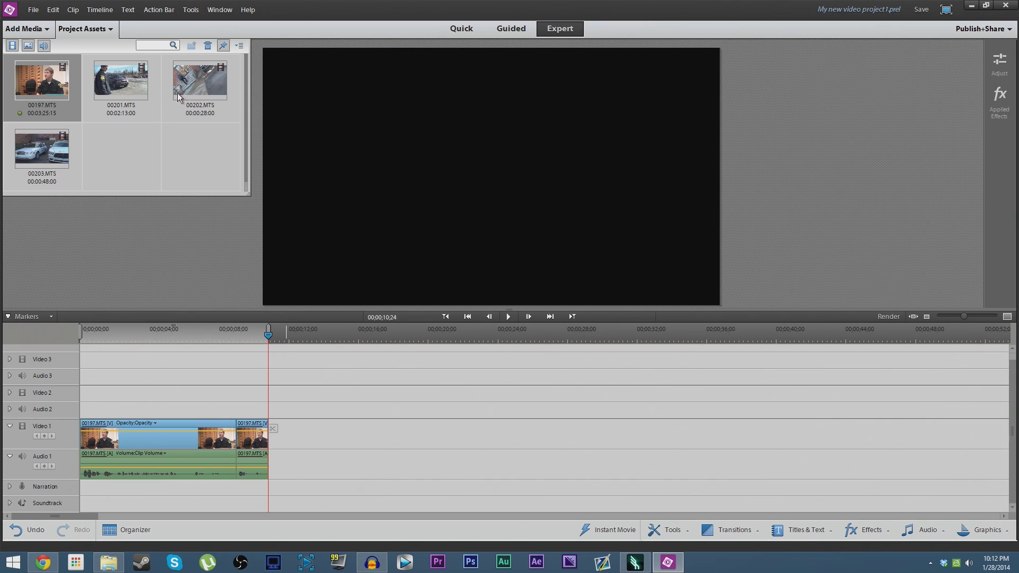
Place 00202.MTS on Video 1 after the interview and play it to about 00;00;29;00
left_click_drag(193, 84, 373, 431)
left_click_drag(380, 331, 435, 340)
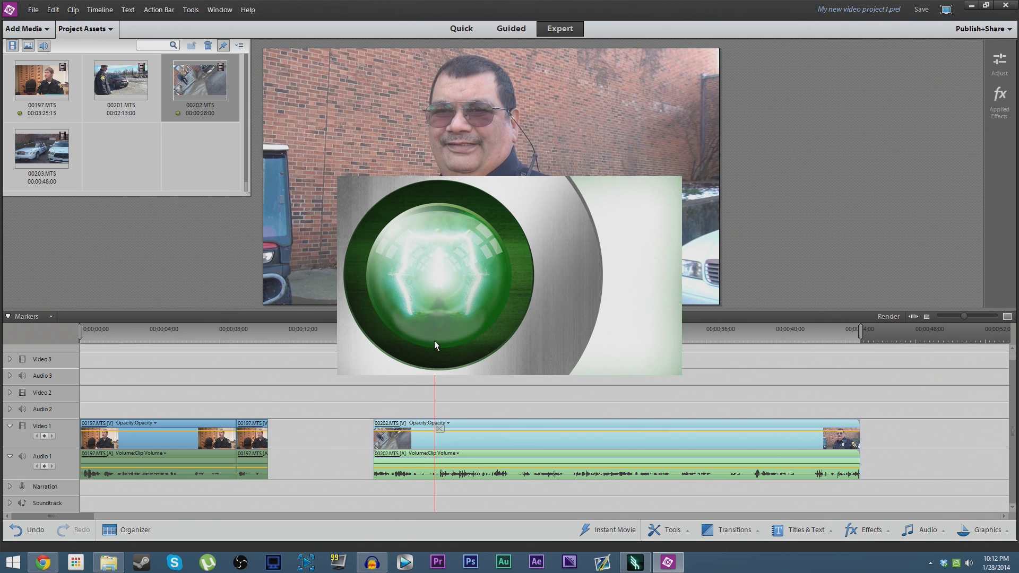
left_click(511, 339)
key("space")
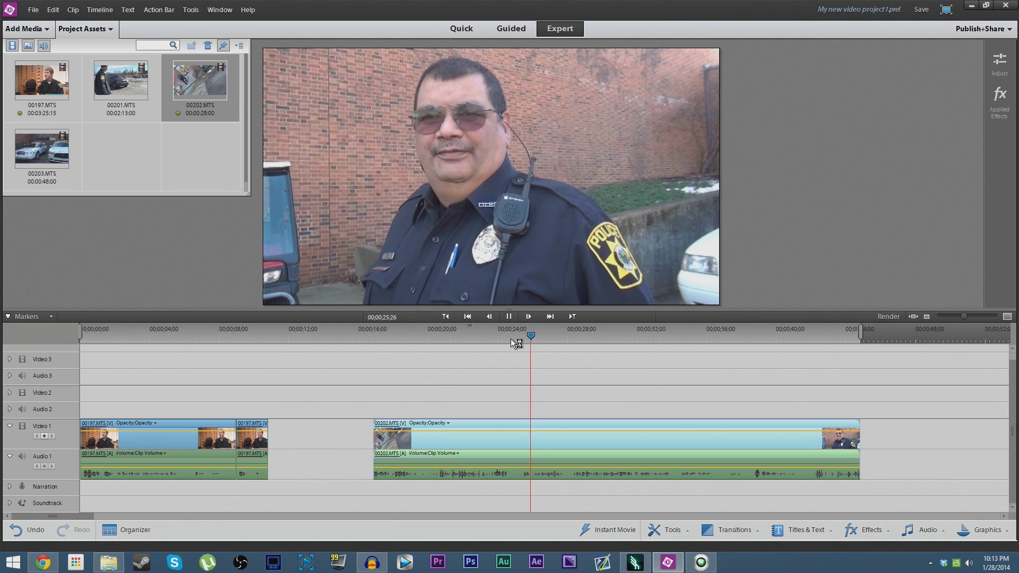
left_click(579, 342)
left_click(584, 345)
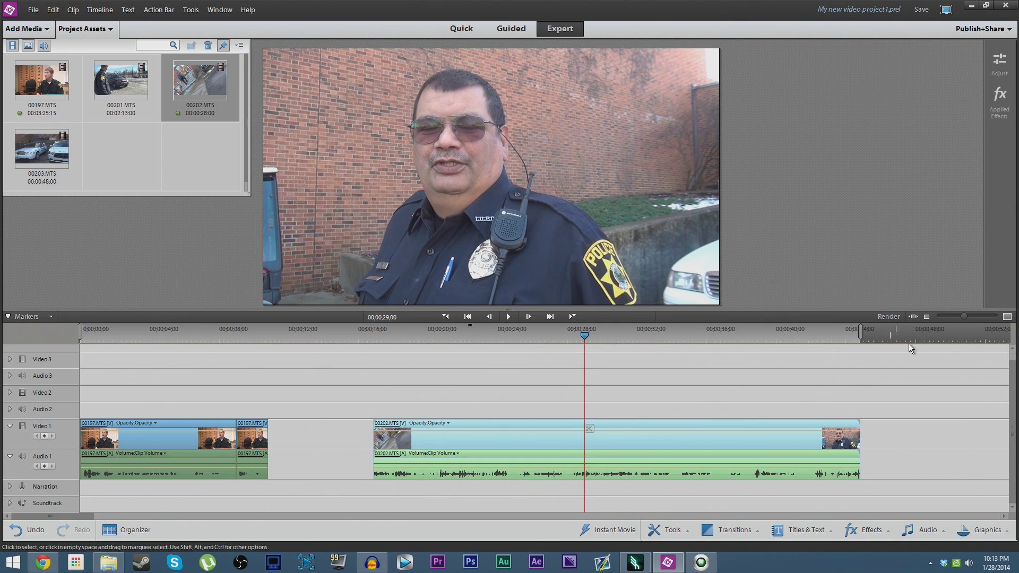
Zoom in near 00;00;28;19 and delete the unwanted left piece of the split 00202 clip
left_click_drag(960, 314, 976, 317)
key("space")
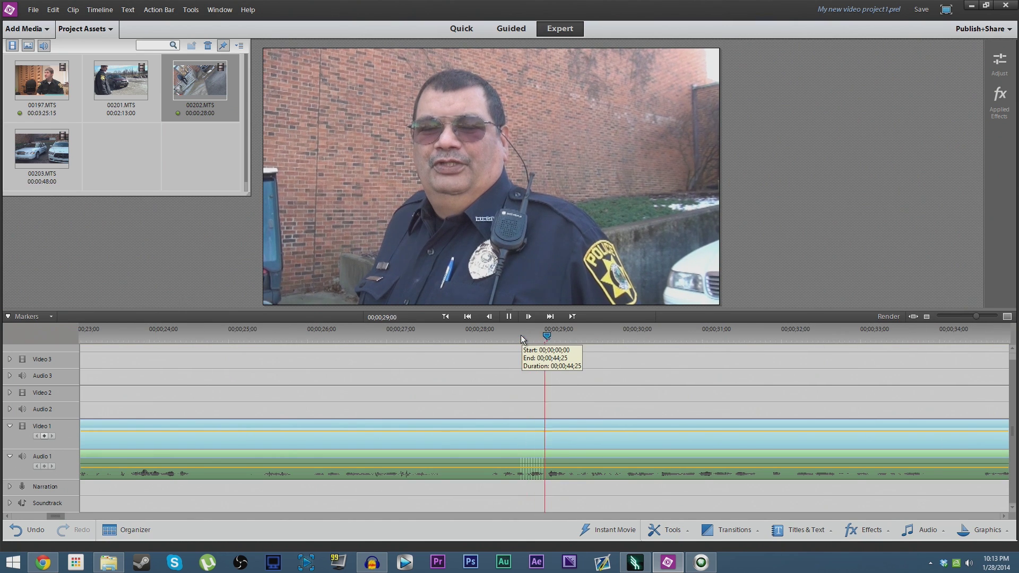
left_click(517, 333)
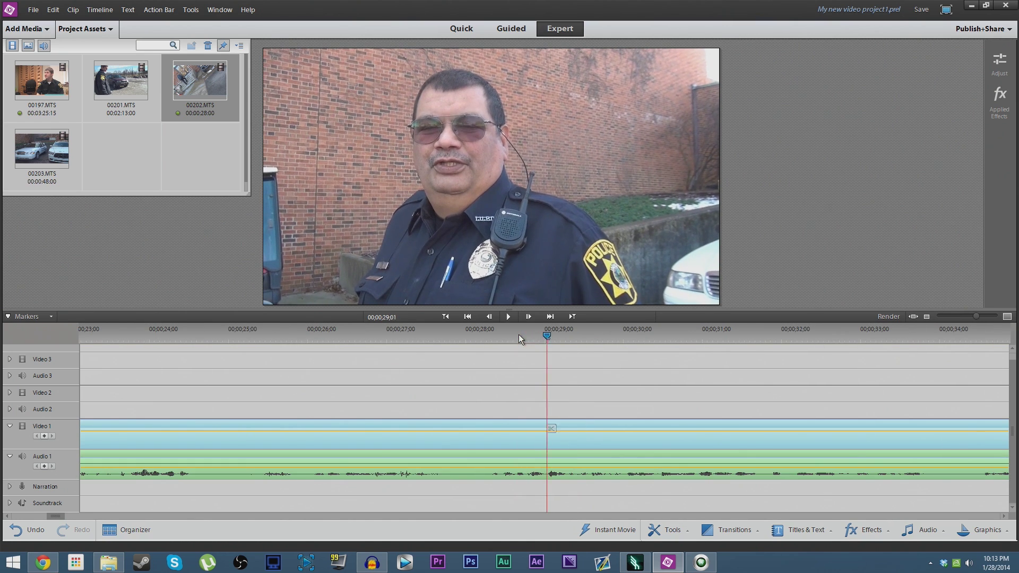
left_click(518, 334)
left_click_drag(520, 334, 517, 333)
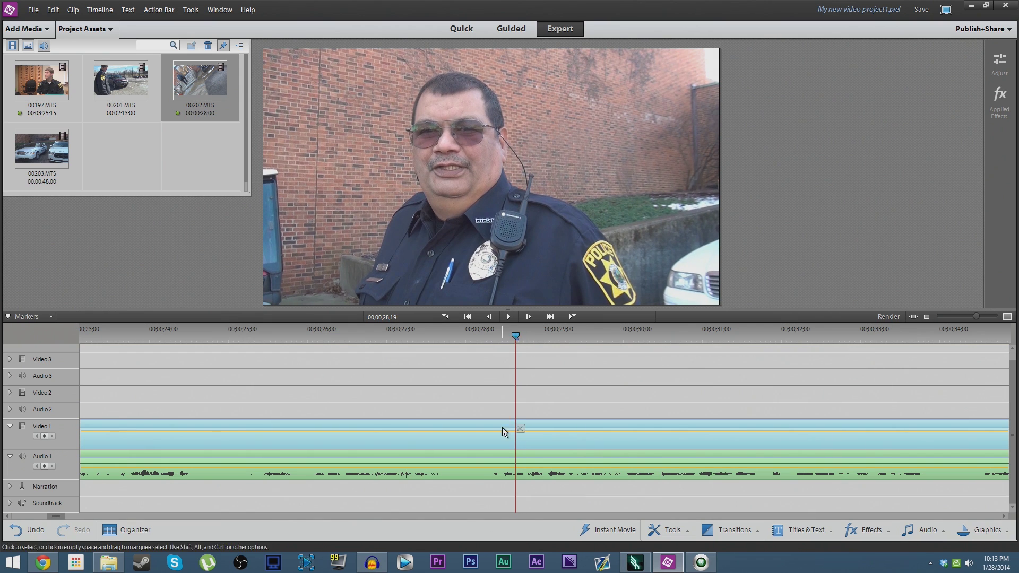
left_click(474, 437)
key("Delete")
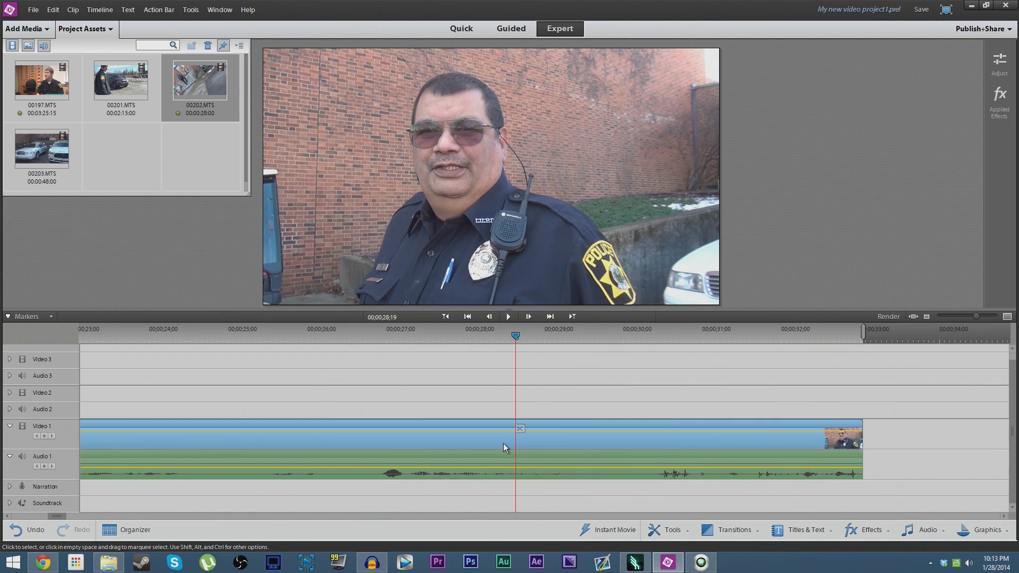
left_click(444, 517)
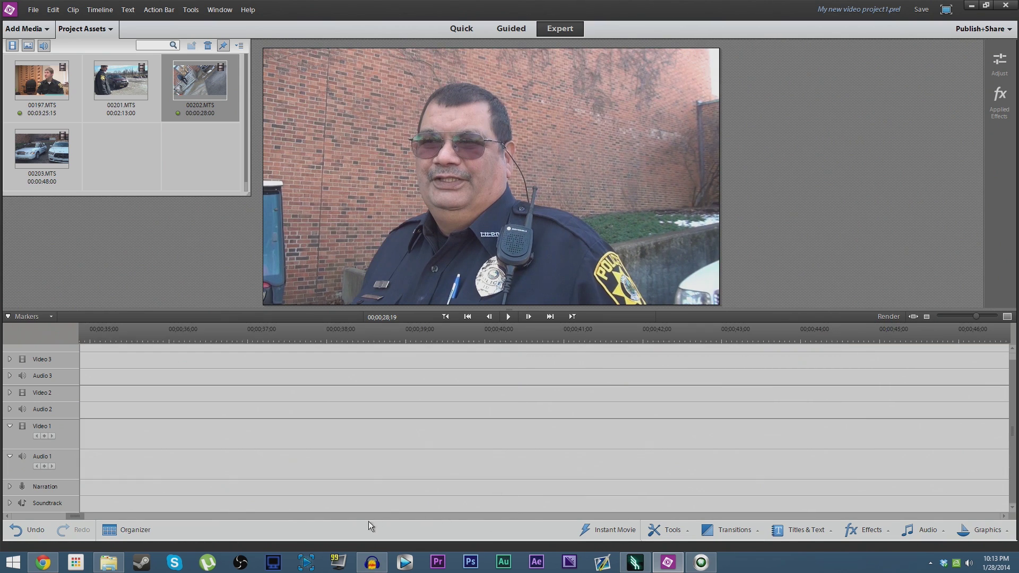
left_click(317, 516)
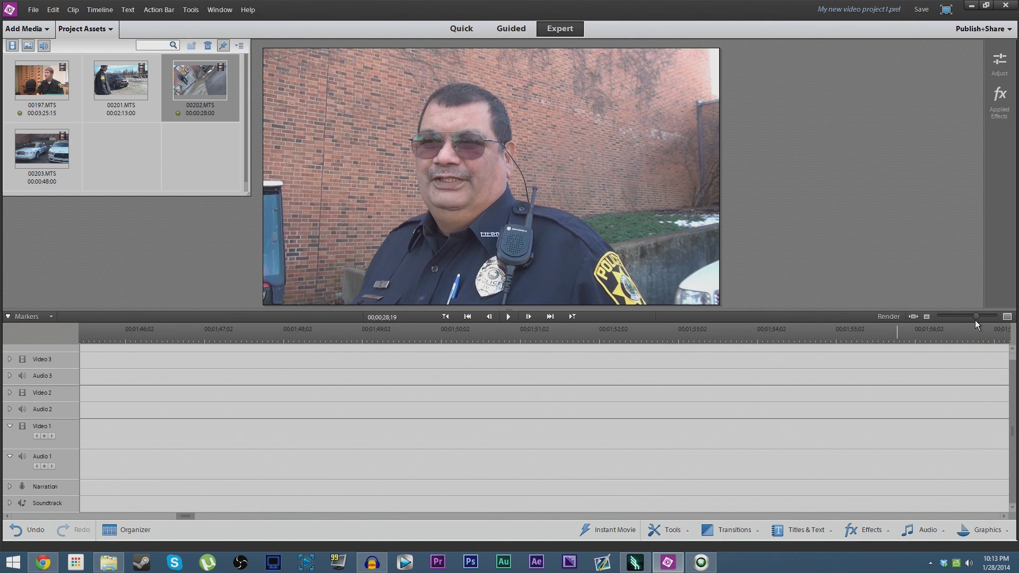
Cut 00202.MTS at 00;00;24;23 and delete the remainder after it
mouse_move(975, 321)
left_mouse_down()
mouse_move(933, 319)
mouse_move(971, 324)
left_mouse_up()
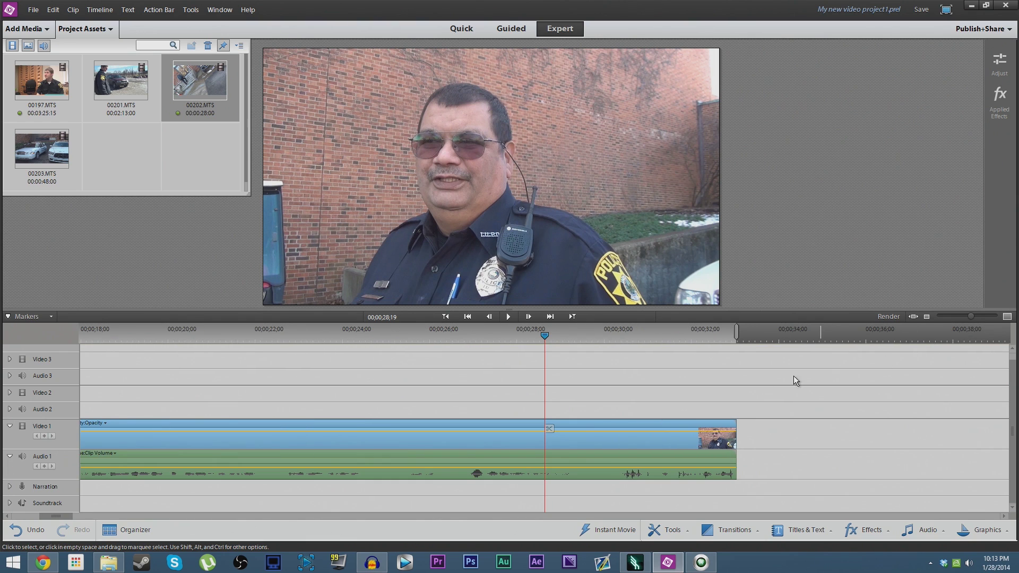
left_click_drag(523, 330, 61, 338)
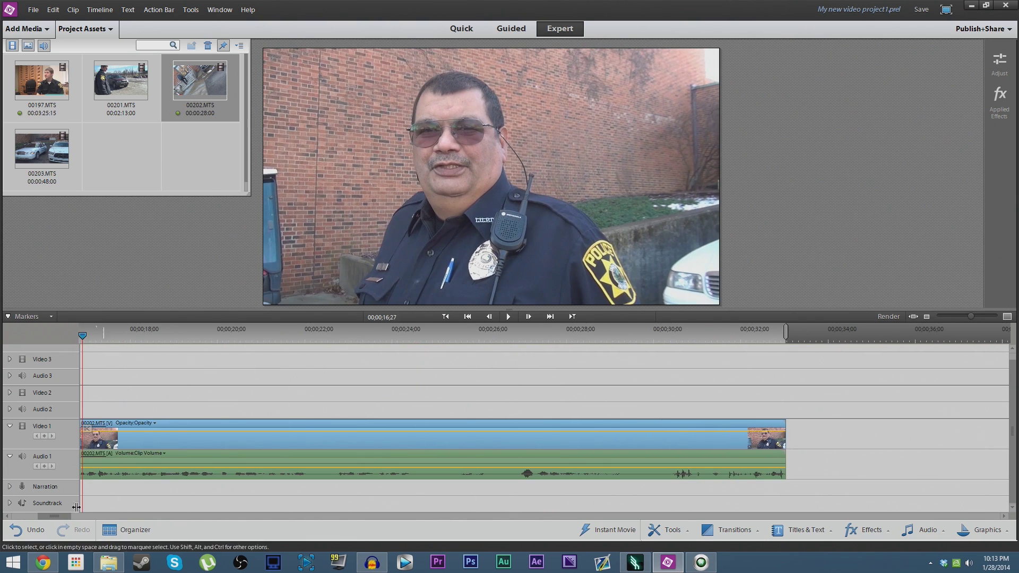
left_click(37, 516)
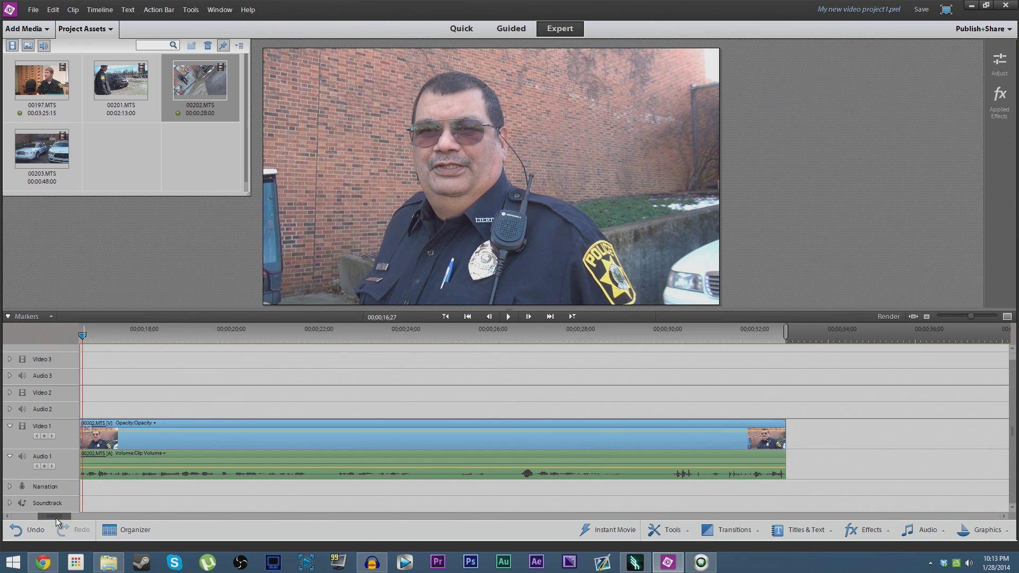
left_click(129, 332)
key("space")
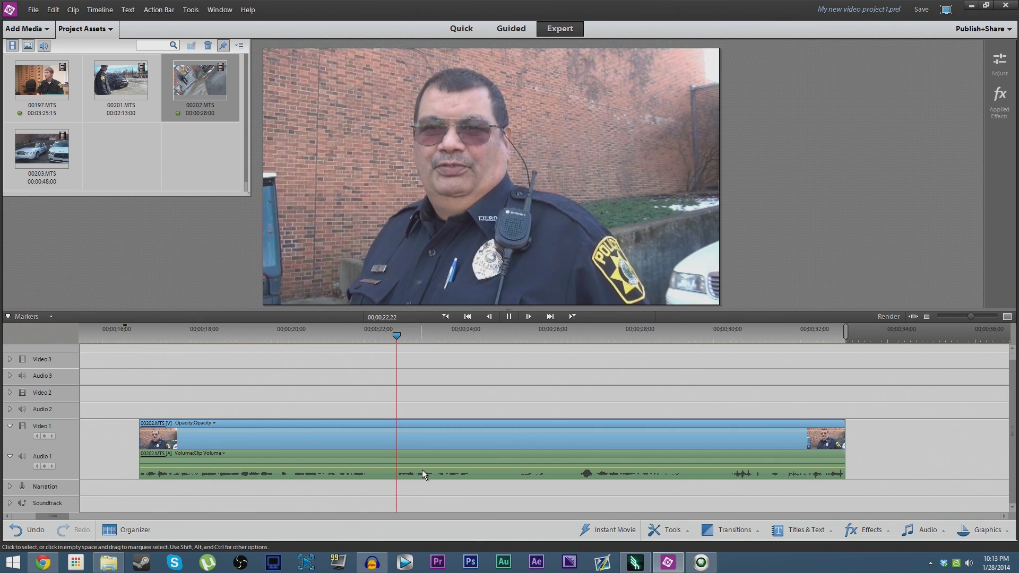
left_click(498, 455)
left_click(489, 431)
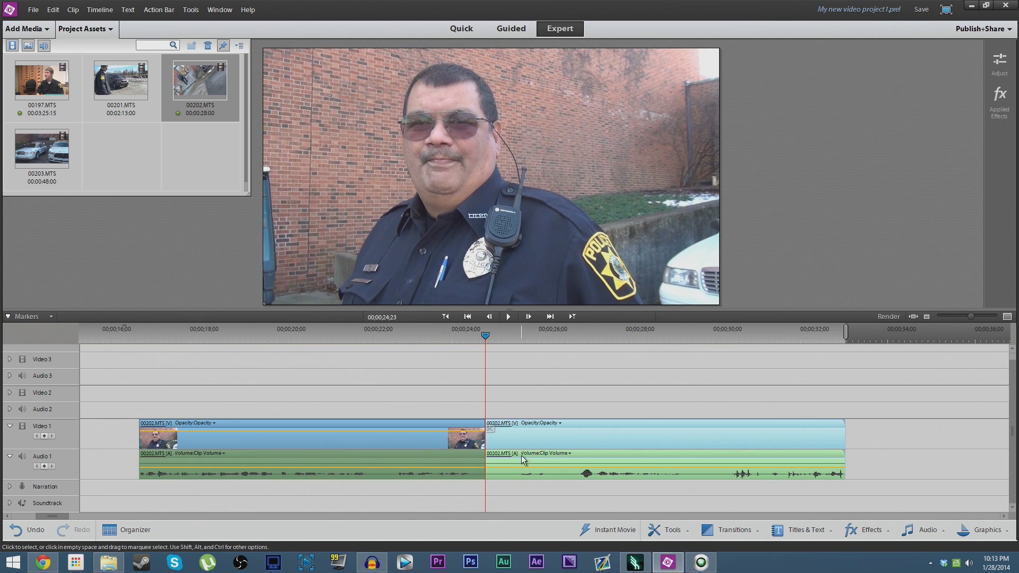
key("Delete")
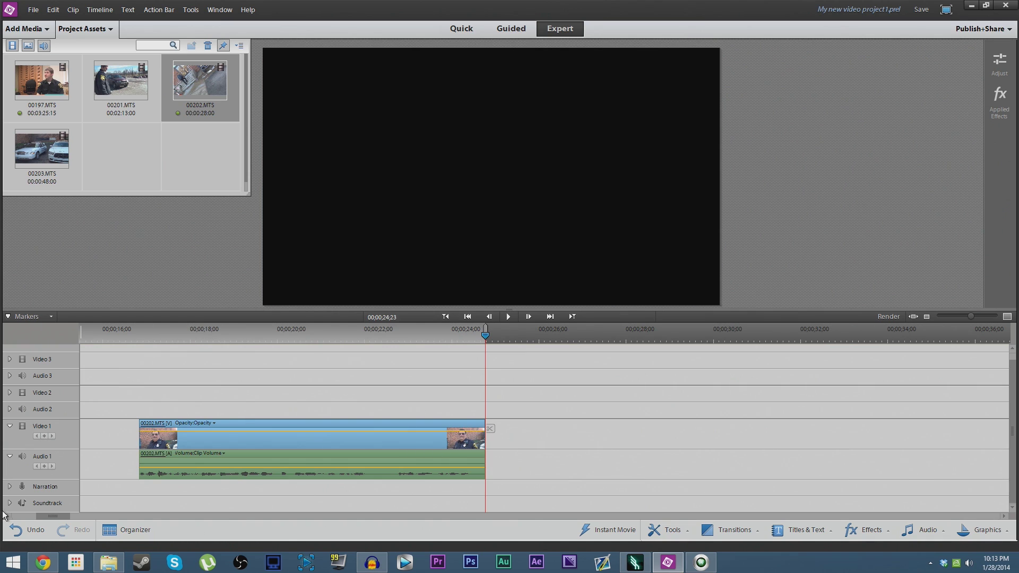
Move clip 00202 beside the first 00197 clip and the short 00197 piece after 00202
left_click_drag(35, 513, 21, 512)
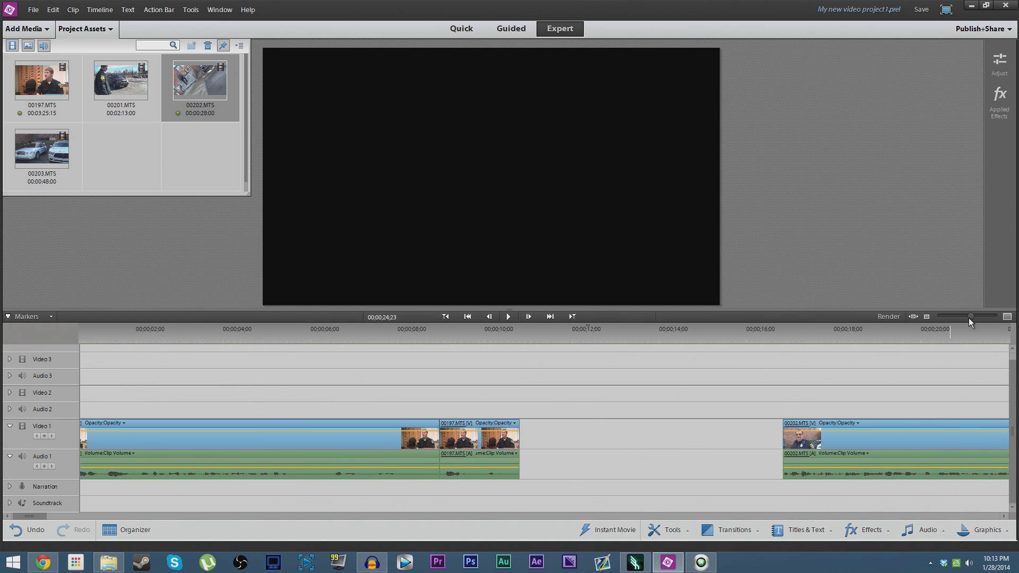
mouse_move(969, 318)
left_mouse_down()
mouse_move(951, 319)
mouse_move(961, 320)
left_mouse_up()
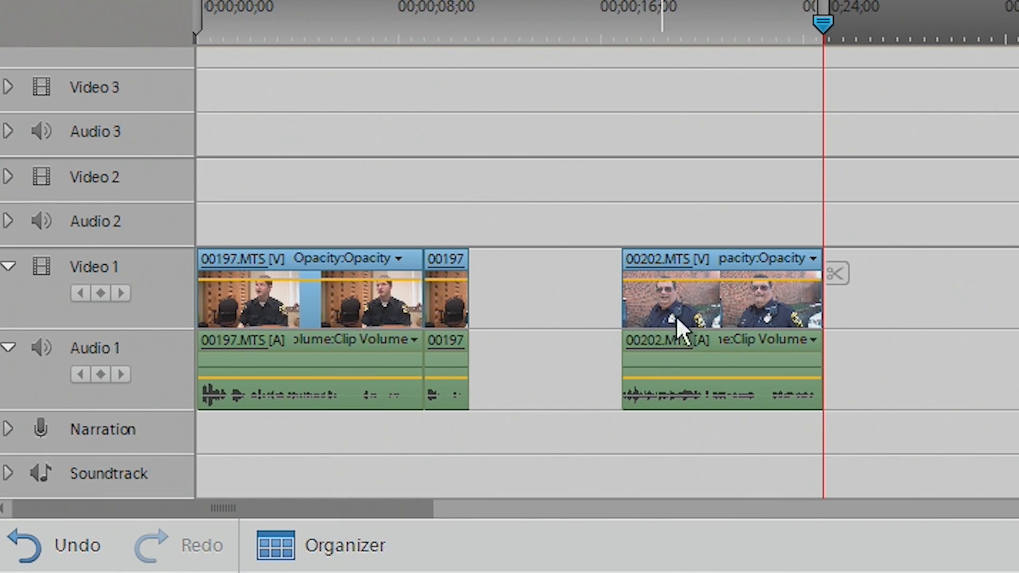
left_click_drag(687, 310, 553, 317)
left_click(476, 40)
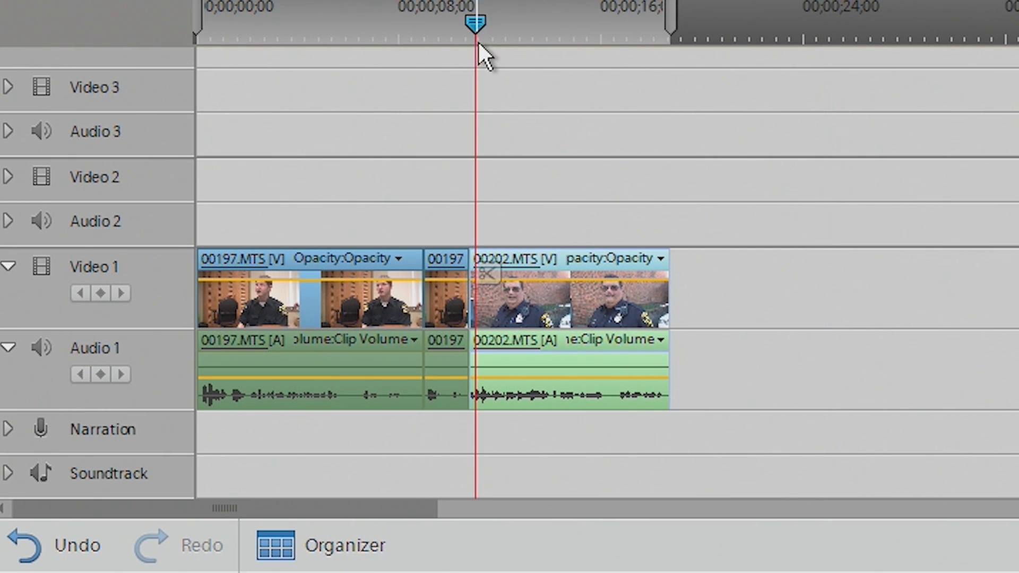
left_click(447, 298)
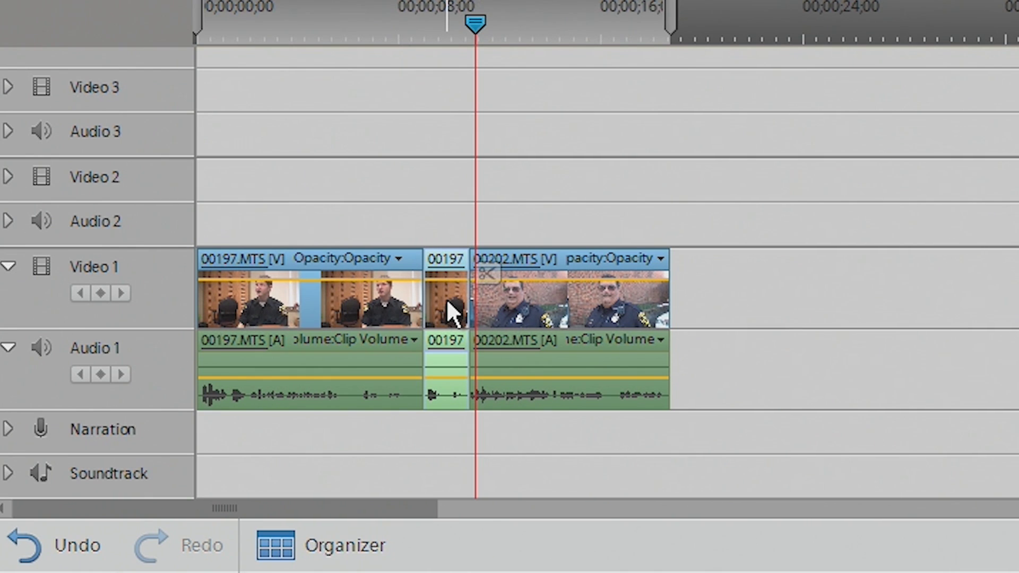
left_click_drag(448, 305, 759, 305)
Delete the gaps before 00202 and before the last 00197 piece
left_click(451, 311)
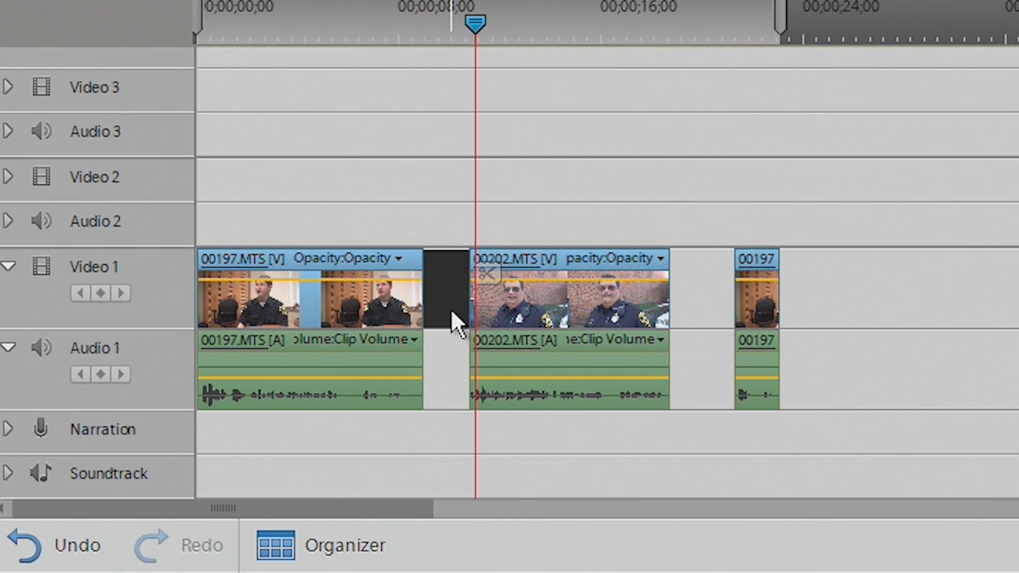
left_click(462, 162)
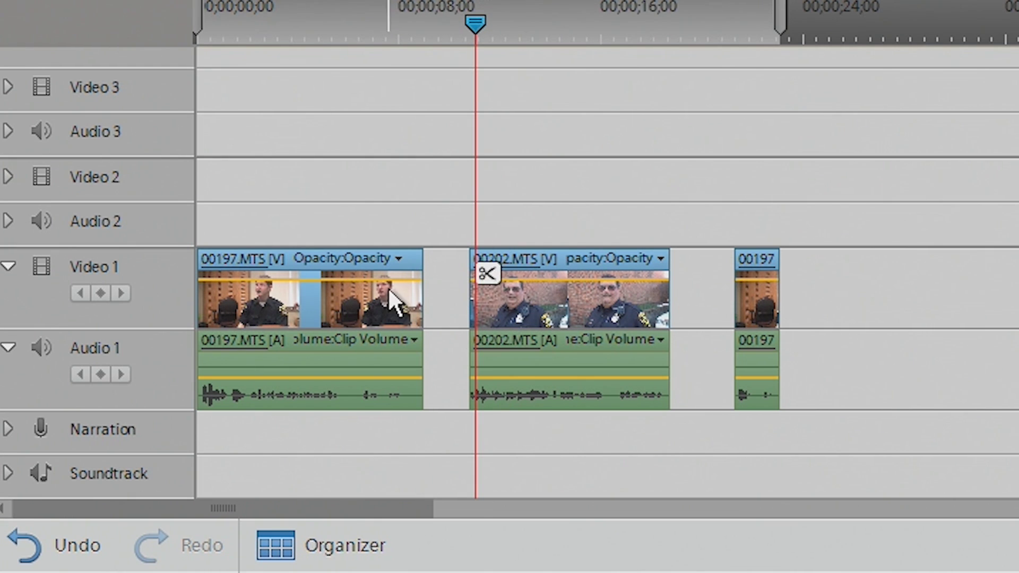
left_click(452, 292)
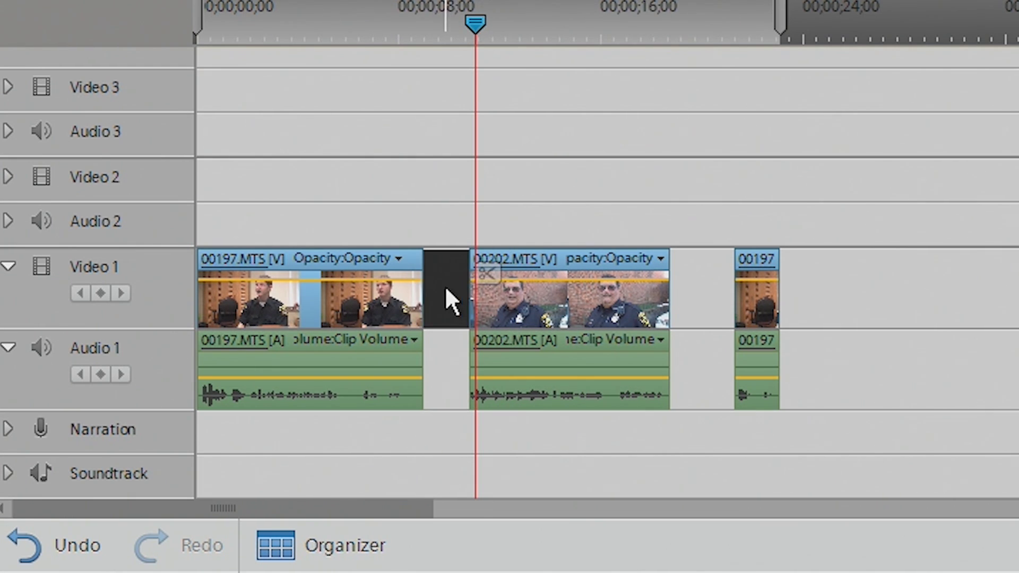
key("Delete")
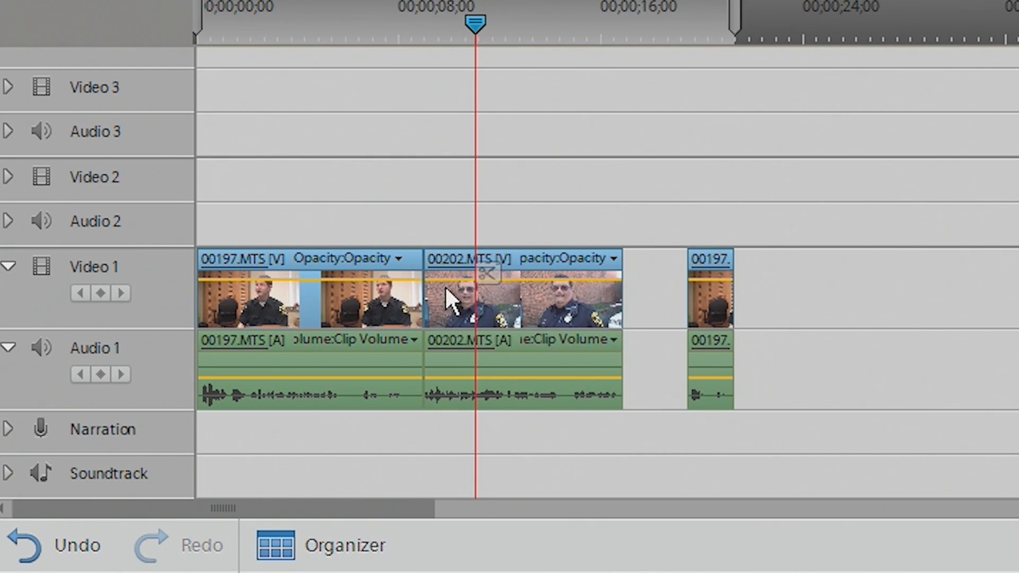
left_click(635, 273)
key("Delete")
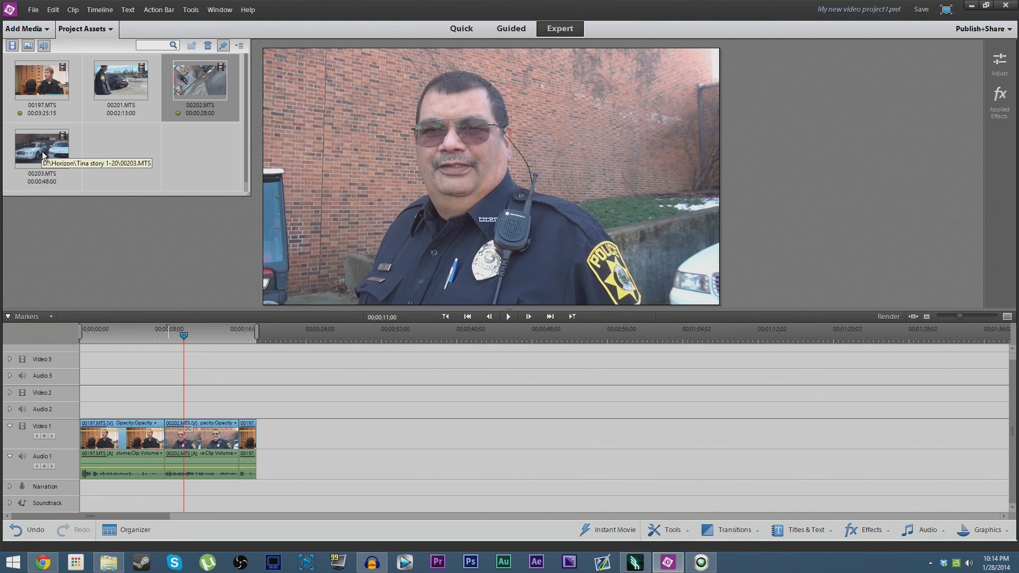
Drop 00203.MTS onto Video 2 and Audio 2, starting about two seconds in
mouse_move(961, 317)
left_mouse_down()
mouse_move(971, 318)
mouse_move(958, 320)
left_mouse_up()
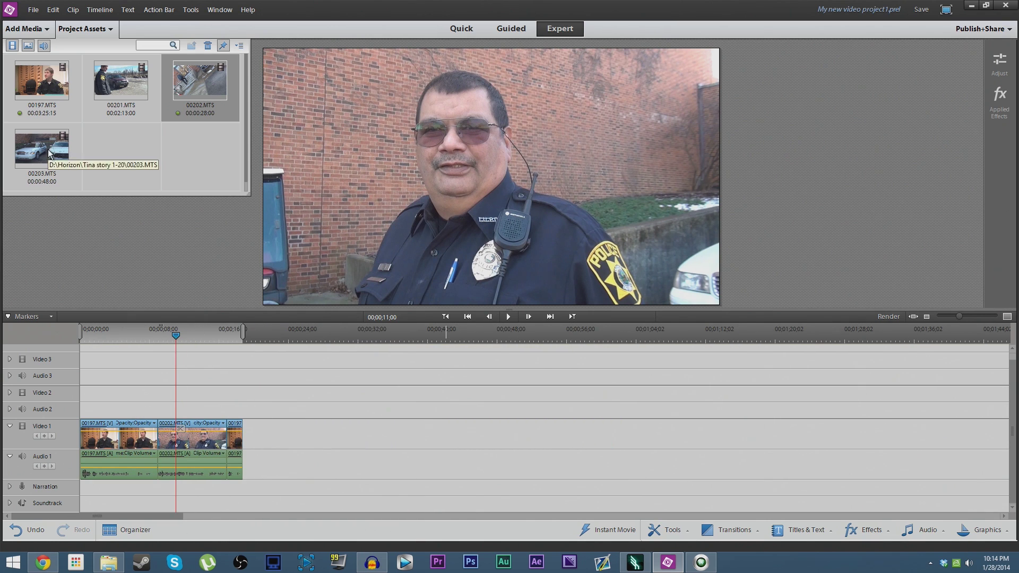
left_click_drag(49, 149, 103, 392)
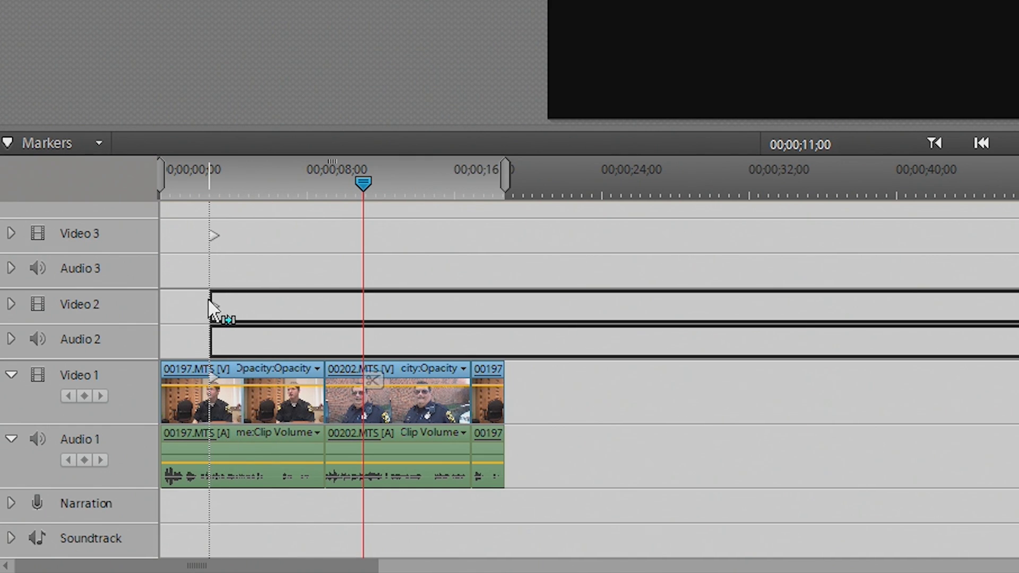
left_click_drag(211, 305, 200, 304)
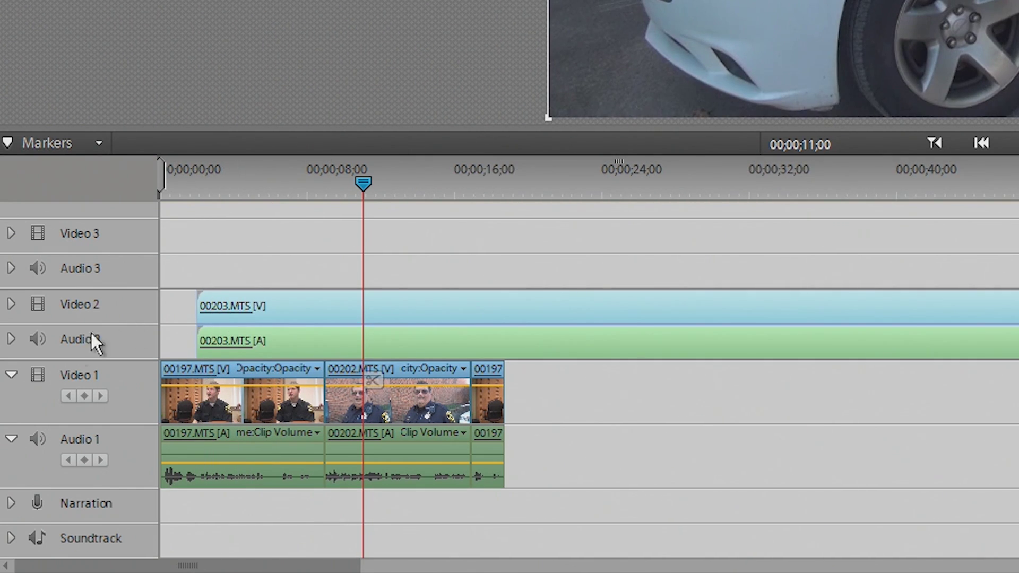
left_click(11, 339)
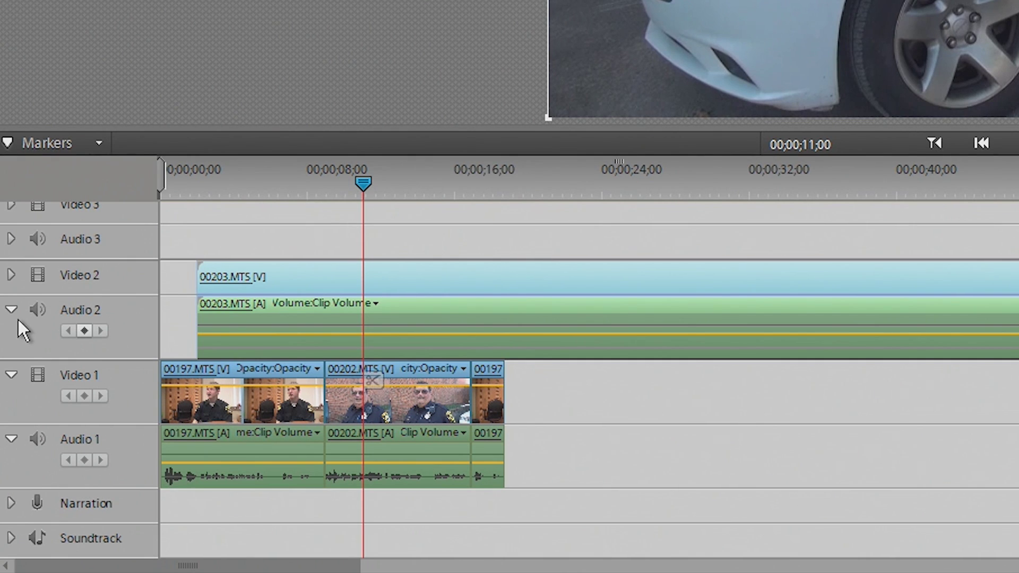
left_click(11, 311)
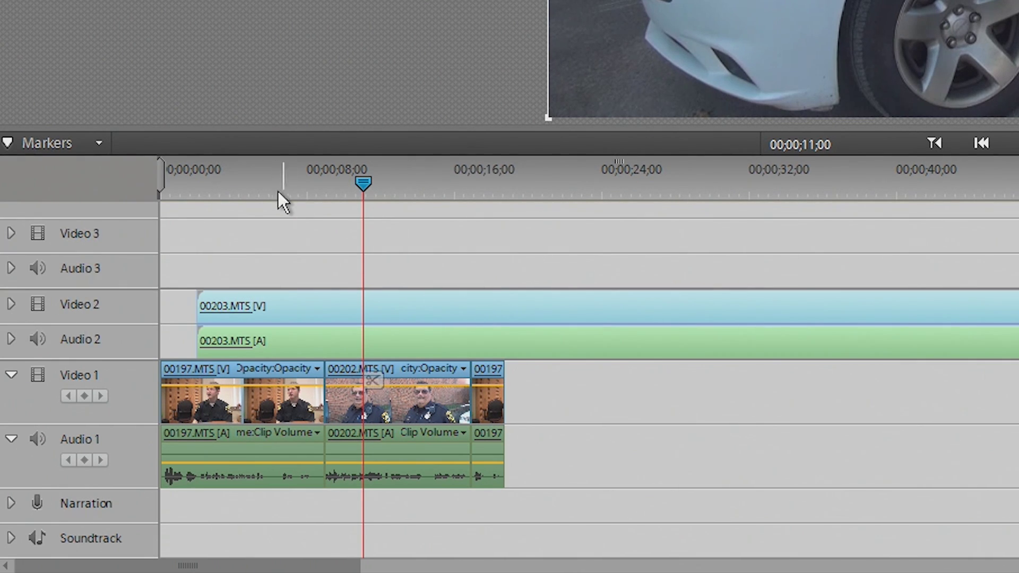
mouse_move(217, 183)
left_mouse_down()
mouse_move(203, 180)
mouse_move(222, 185)
left_mouse_up()
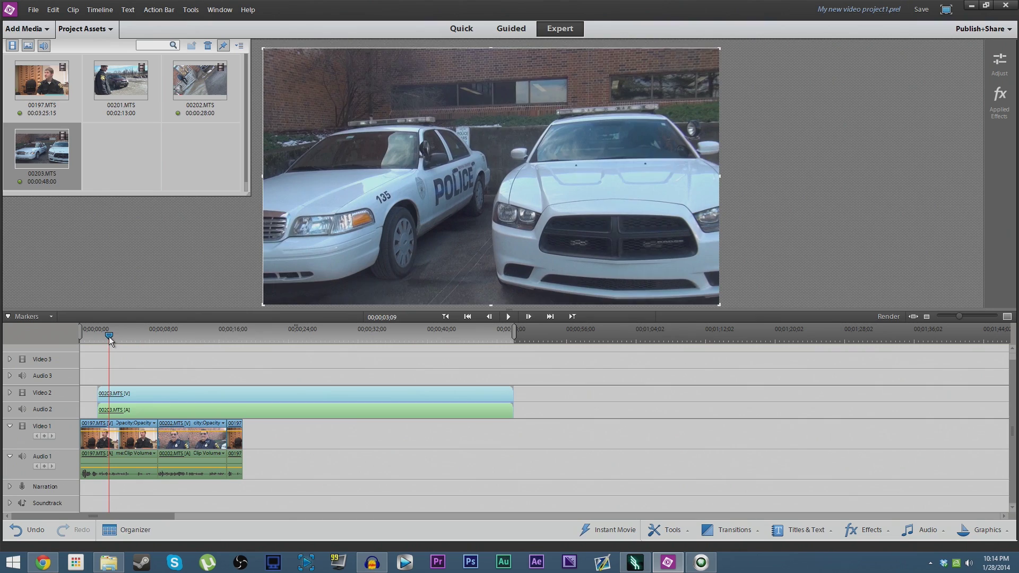
left_click_drag(110, 336, 149, 347)
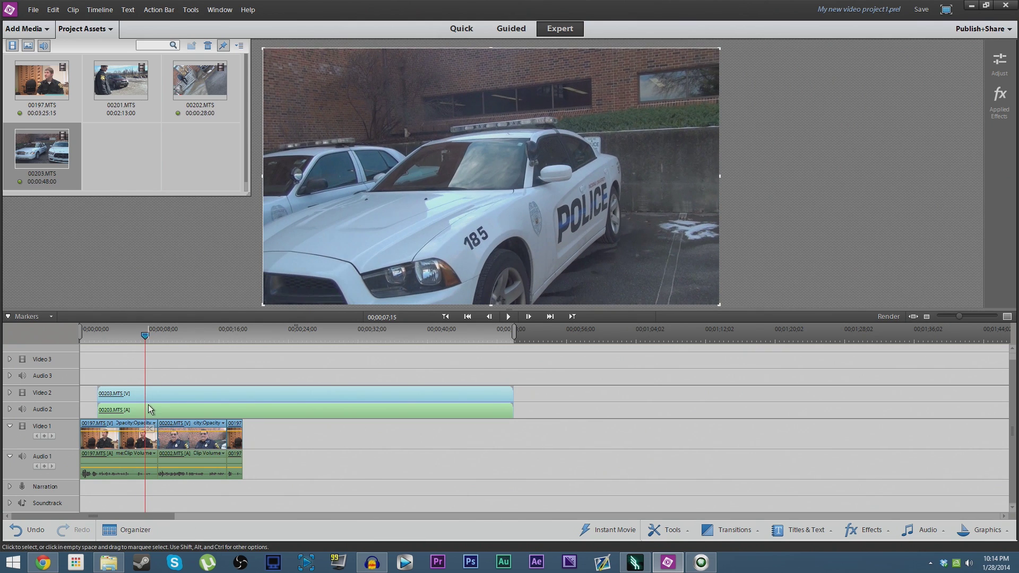
Split 00203.MTS at 00;00;07;15, delete the right piece, and expand Audio 2
left_click(150, 429)
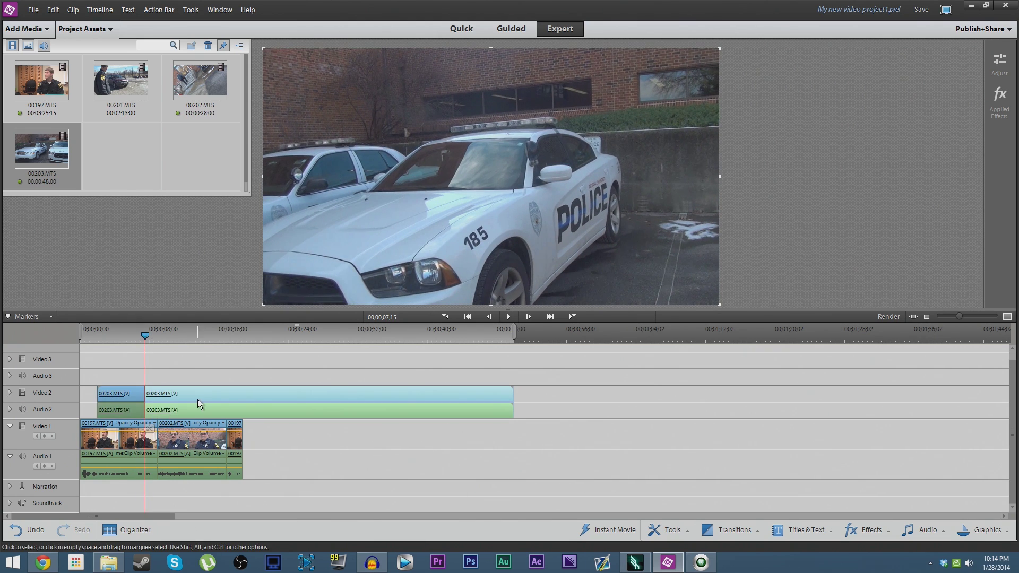
key("Delete")
left_click(110, 339)
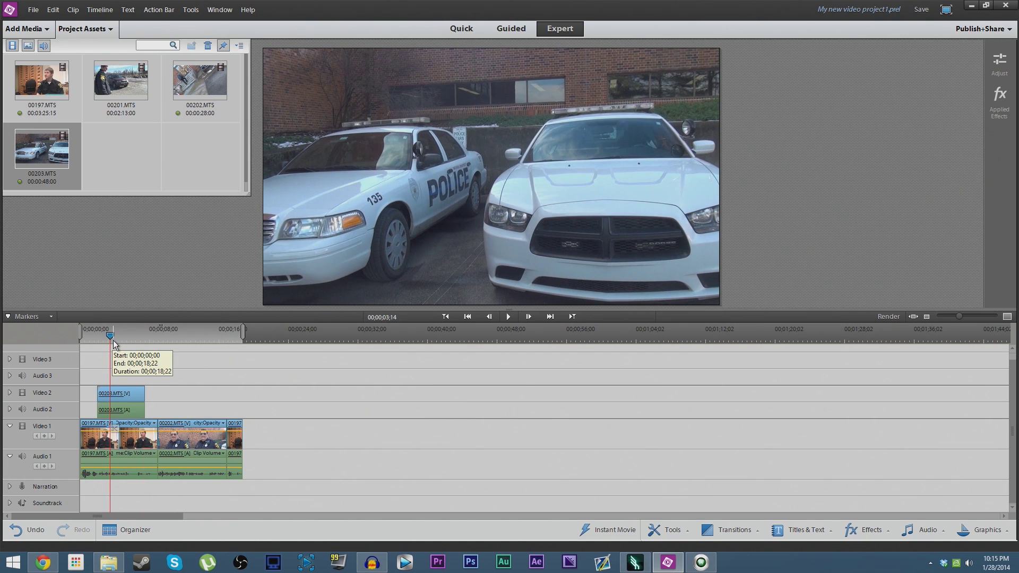
left_click(9, 411)
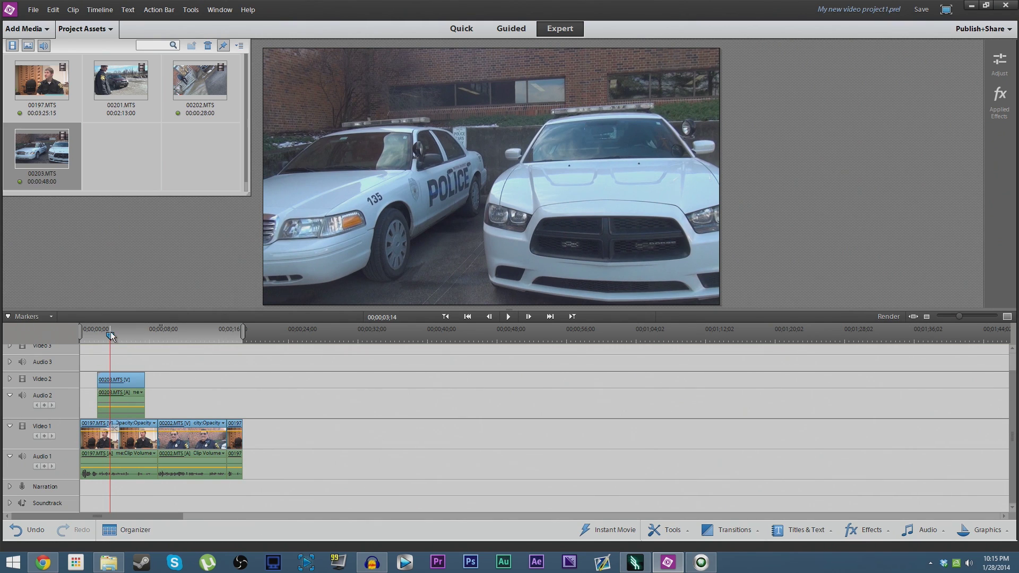
Scrub around 4 seconds and toggle the Audio 2 clip's display style
left_click_drag(111, 335, 123, 335)
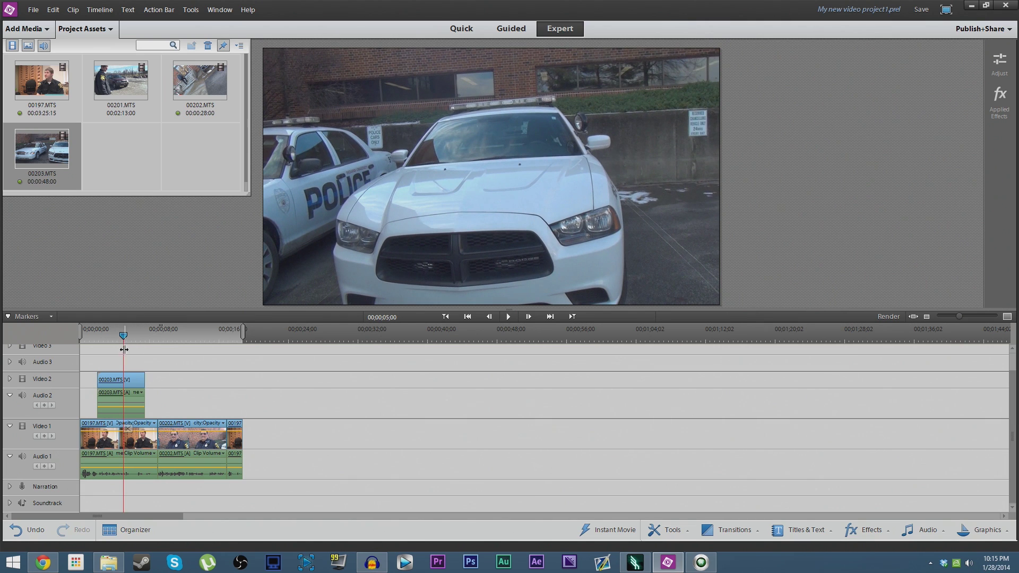
left_click(116, 335)
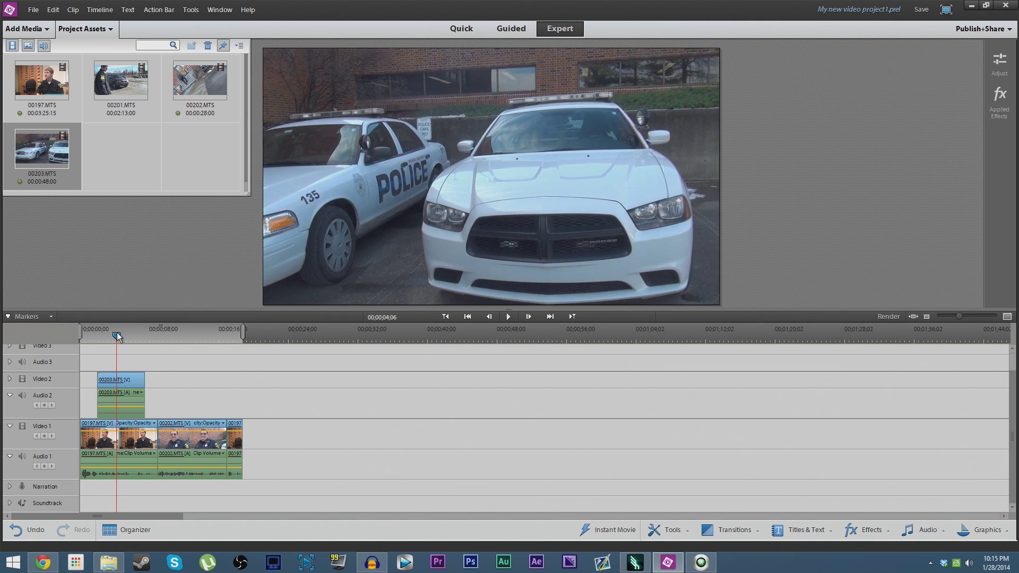
left_click(117, 336)
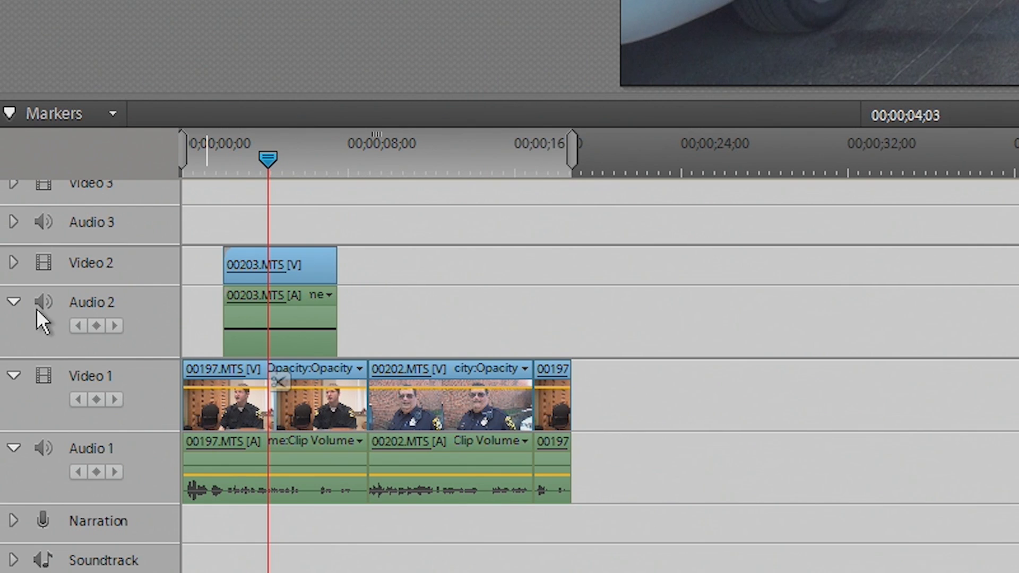
left_click(39, 301)
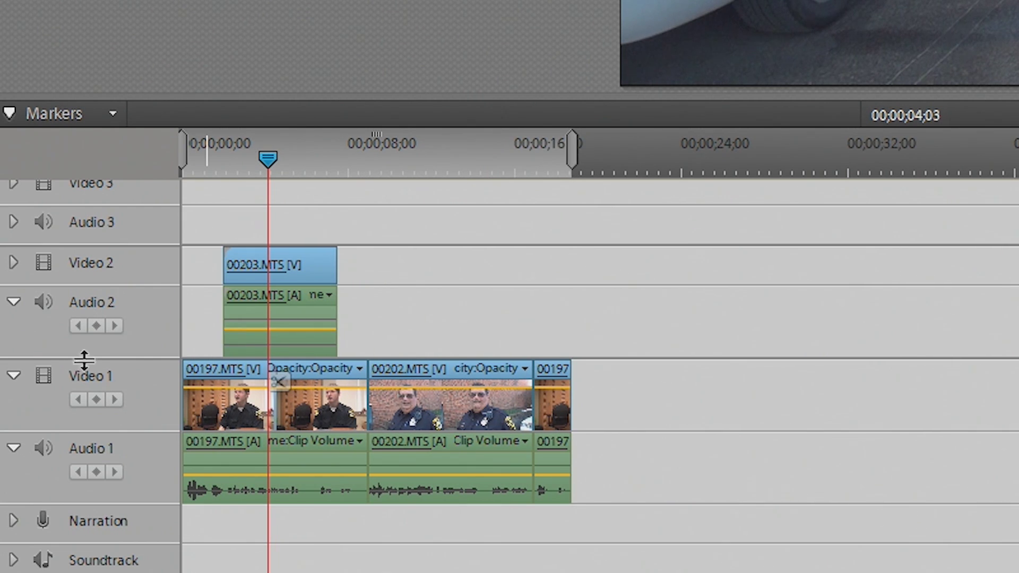
left_click(43, 302)
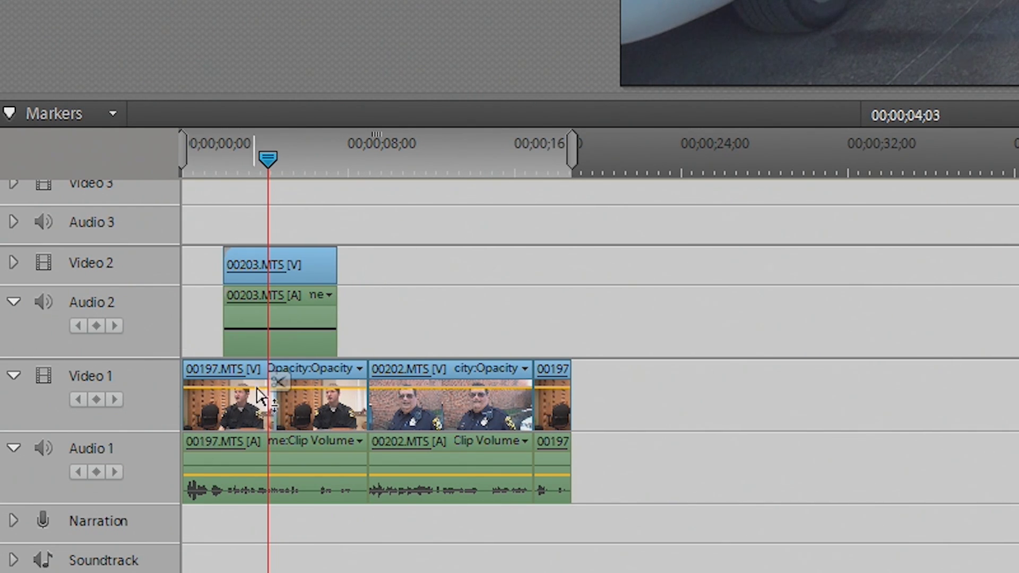
left_click_drag(266, 158, 177, 136)
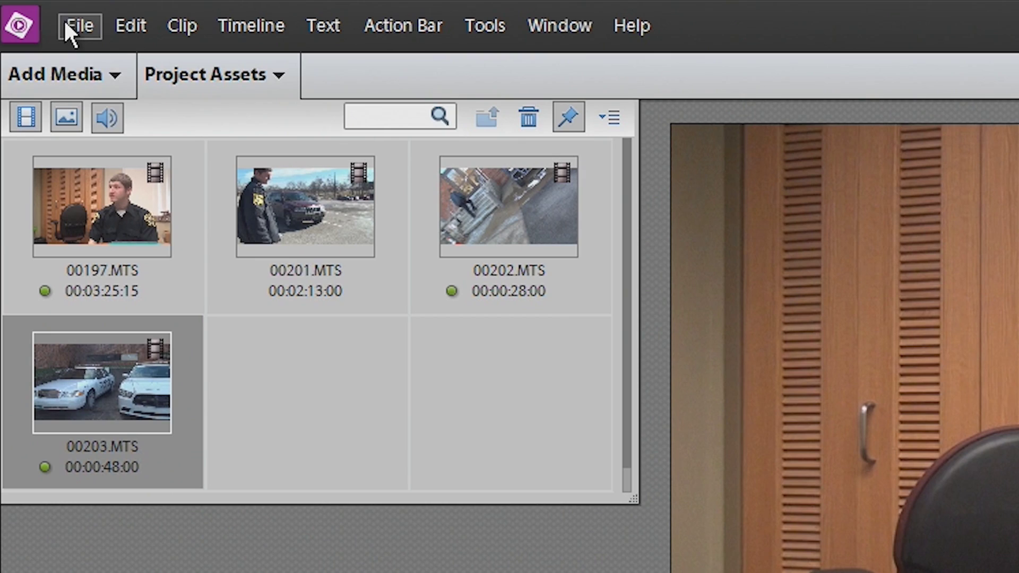
Save the project as My new video project1.prel in VoxRaid (F:) > horizon VO tut
left_click(27, 10)
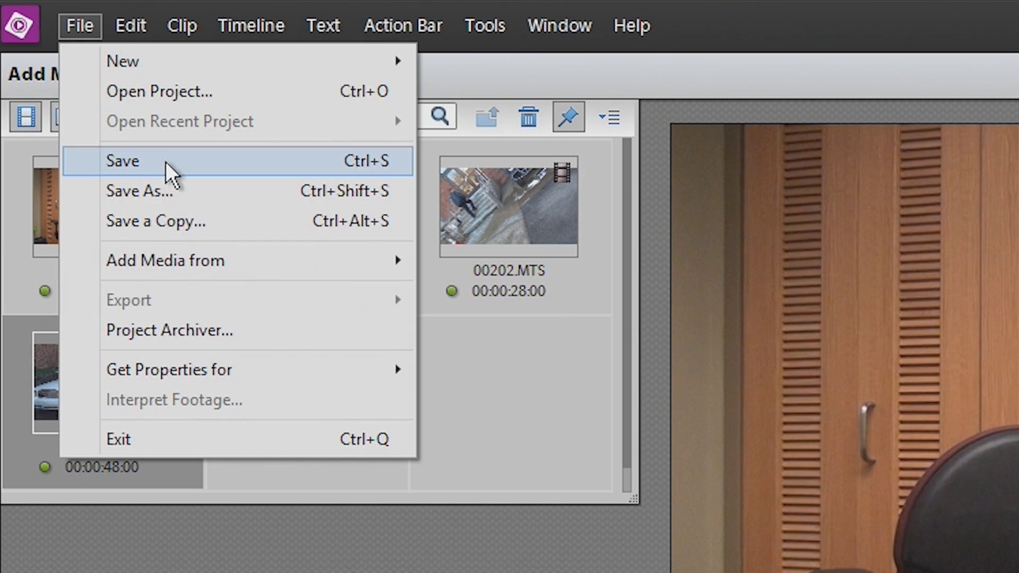
left_click(163, 157)
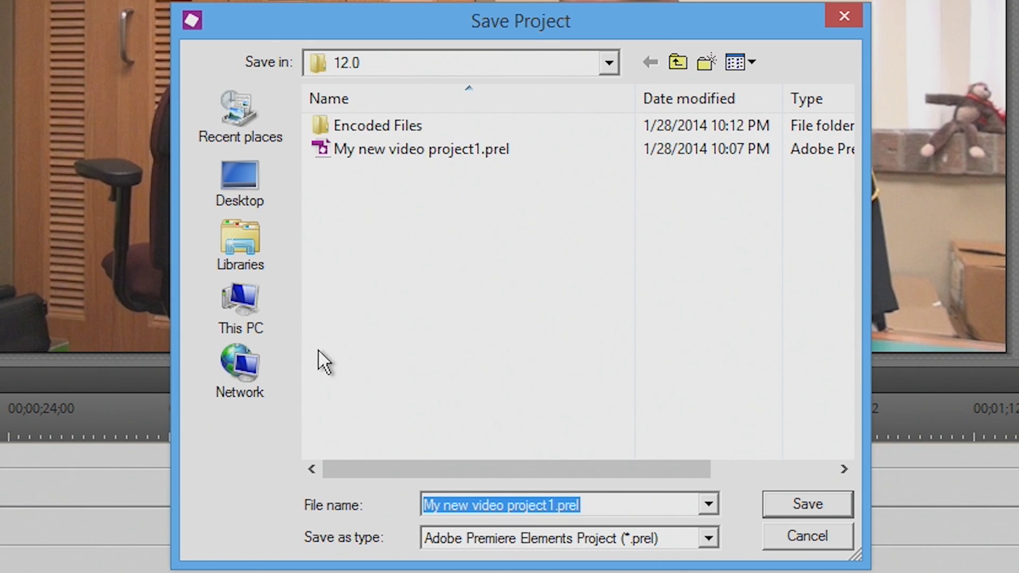
left_click(237, 318)
left_click(469, 398)
scroll(473, 372, "down", 3)
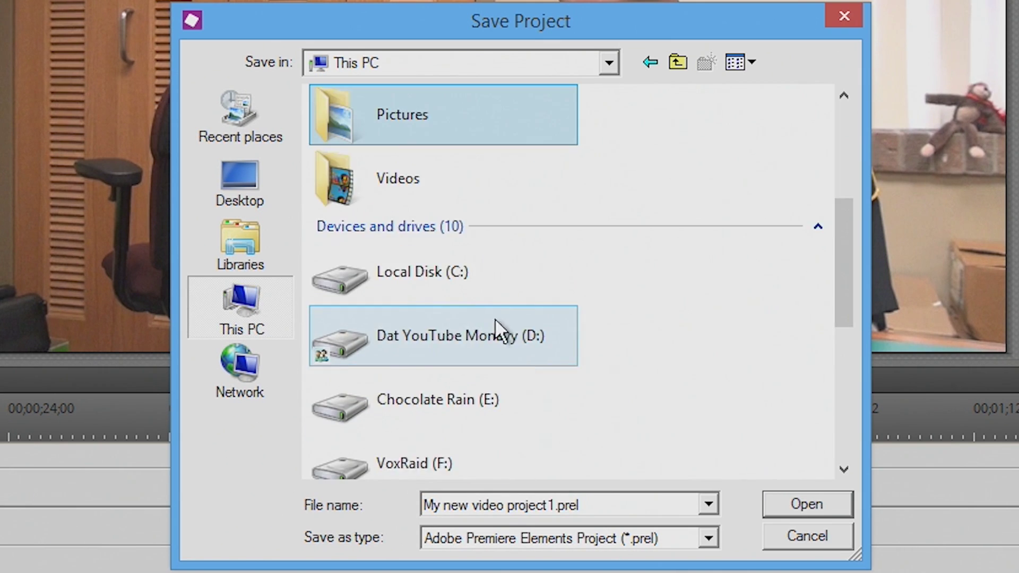
scroll(462, 237, "down", 5)
scroll(466, 242, "up", 3)
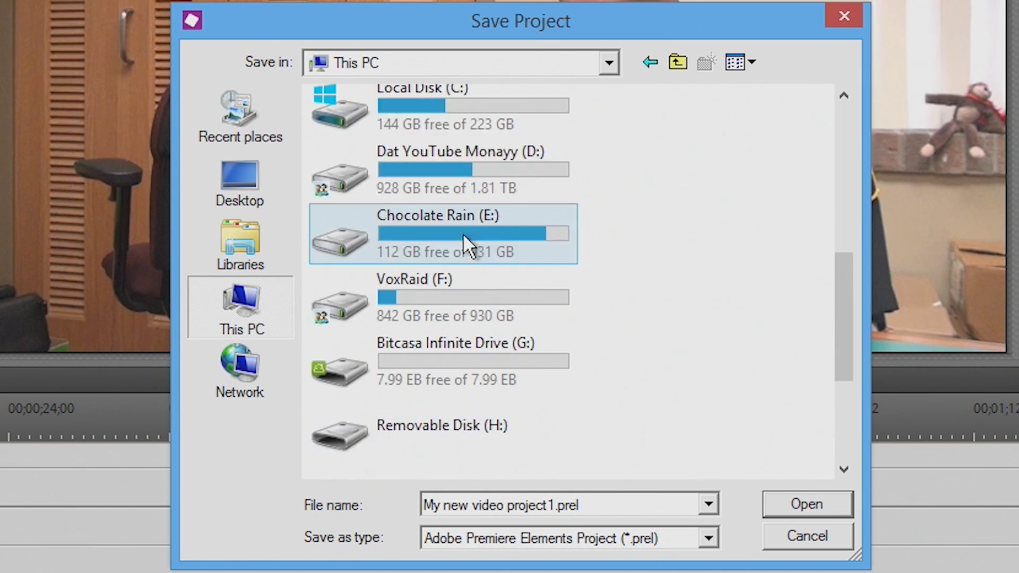
double_click(469, 272)
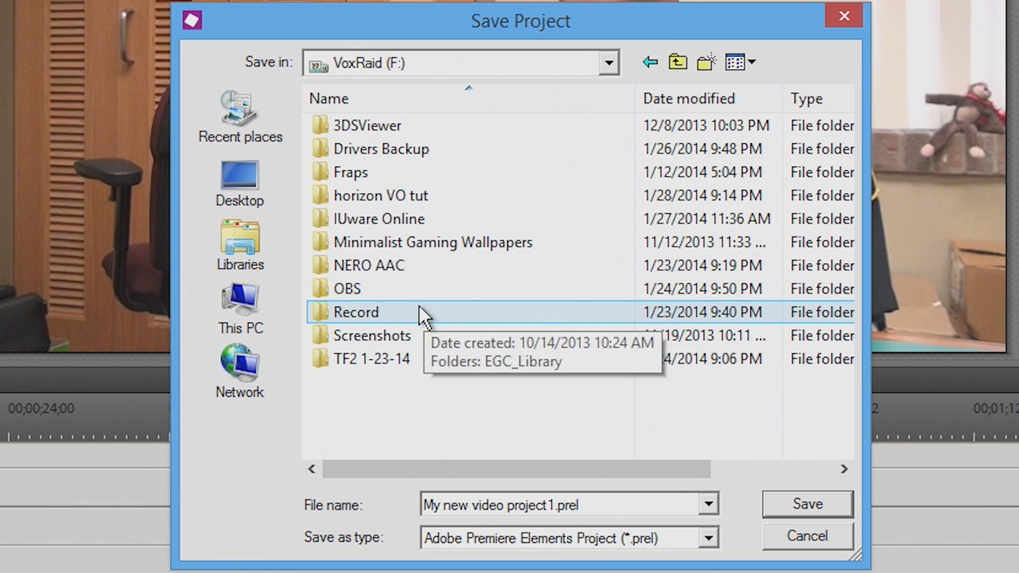
double_click(417, 197)
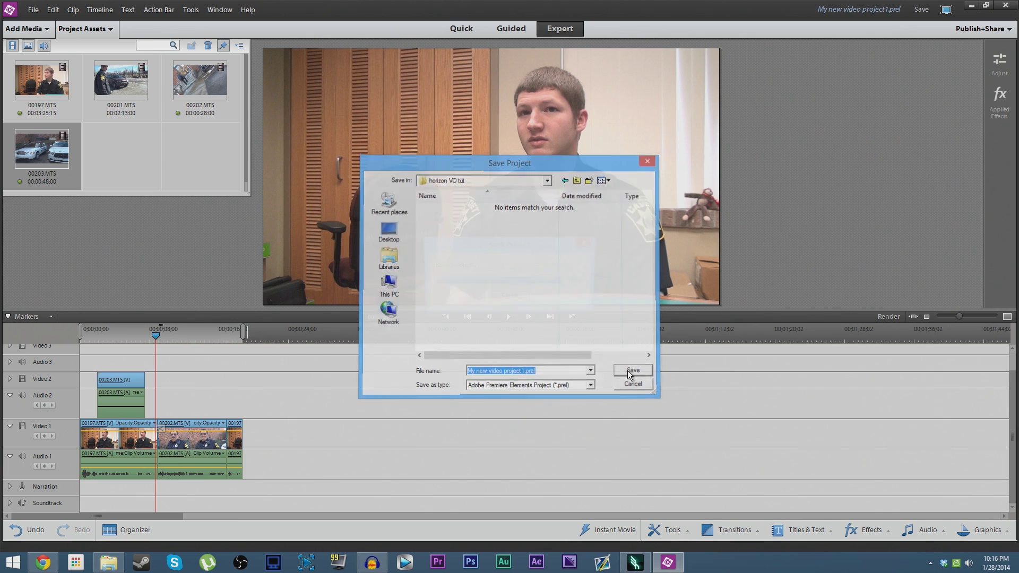
left_click(804, 503)
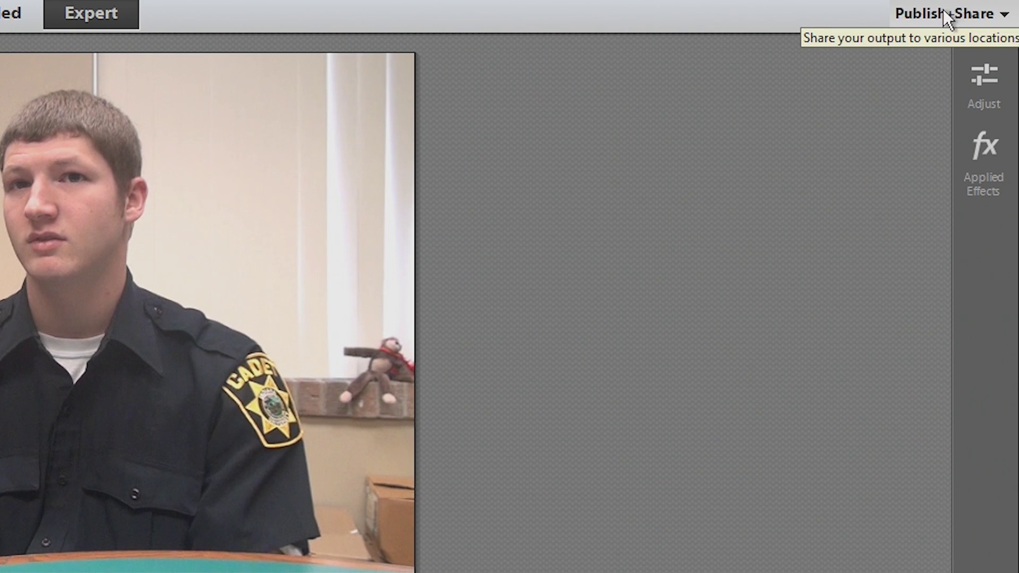
Choose Publish+Share > Computer to bring up the file export settings
left_click(944, 8)
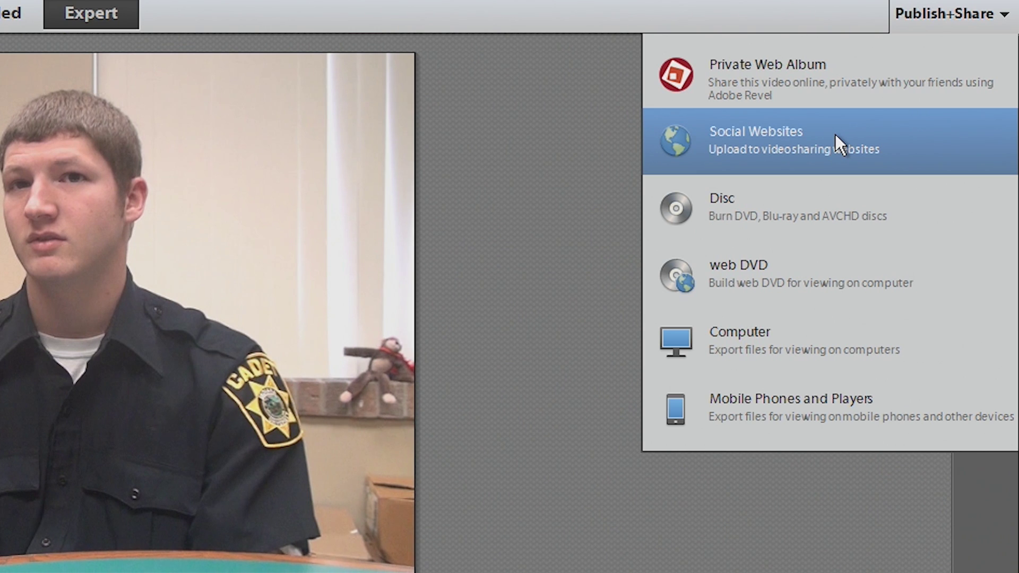
left_click(737, 367)
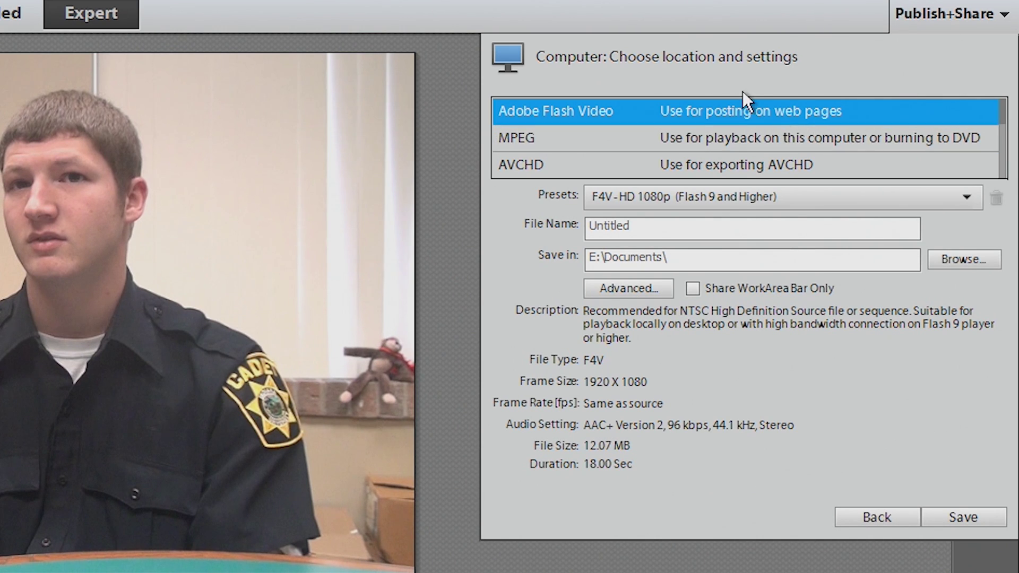
Choose AVCHD as the export format
scroll(704, 130, "down", 3)
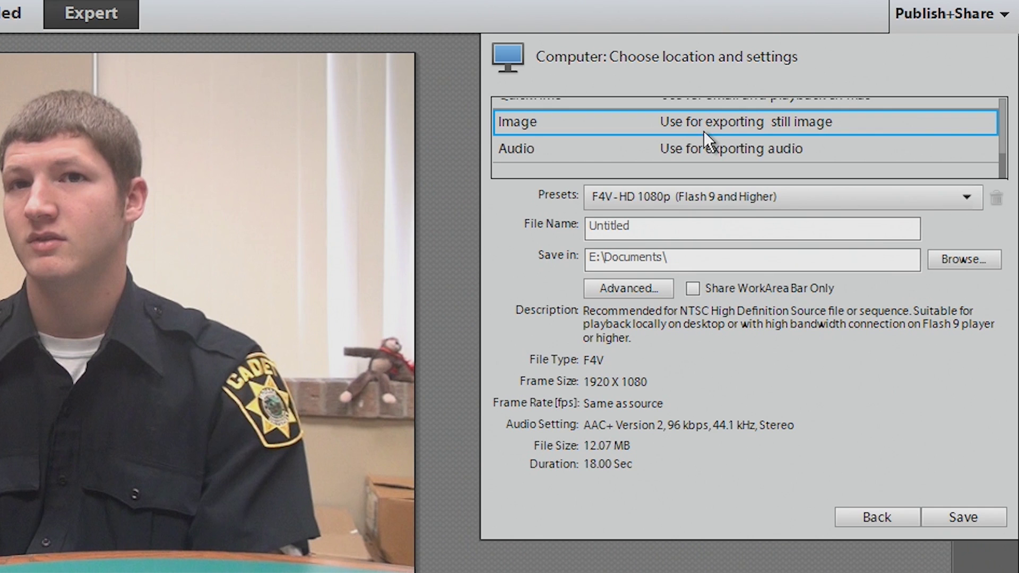
scroll(704, 132, "up", 3)
scroll(705, 130, "down", 2)
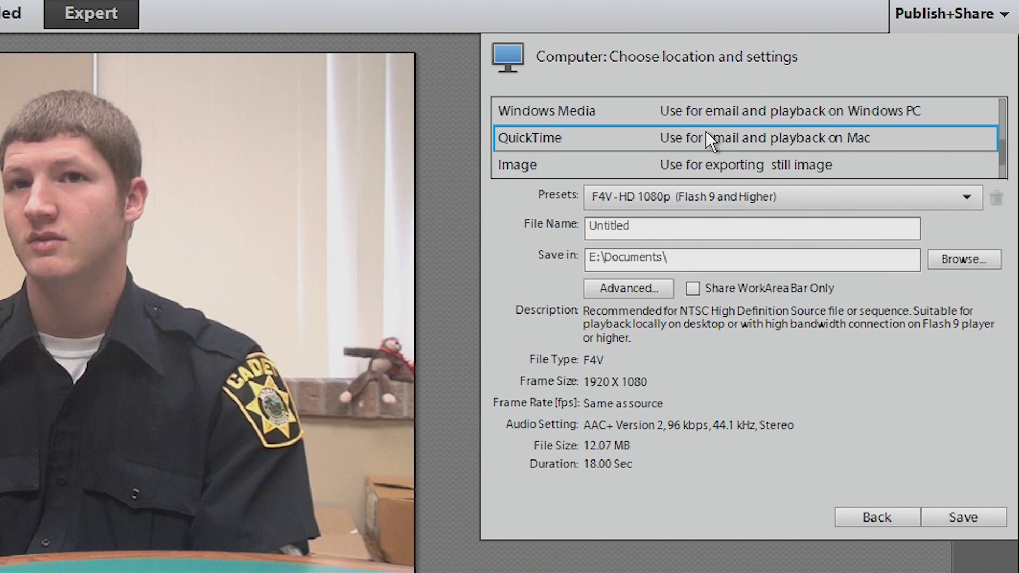
scroll(706, 131, "up", 2)
scroll(707, 132, "down", 2)
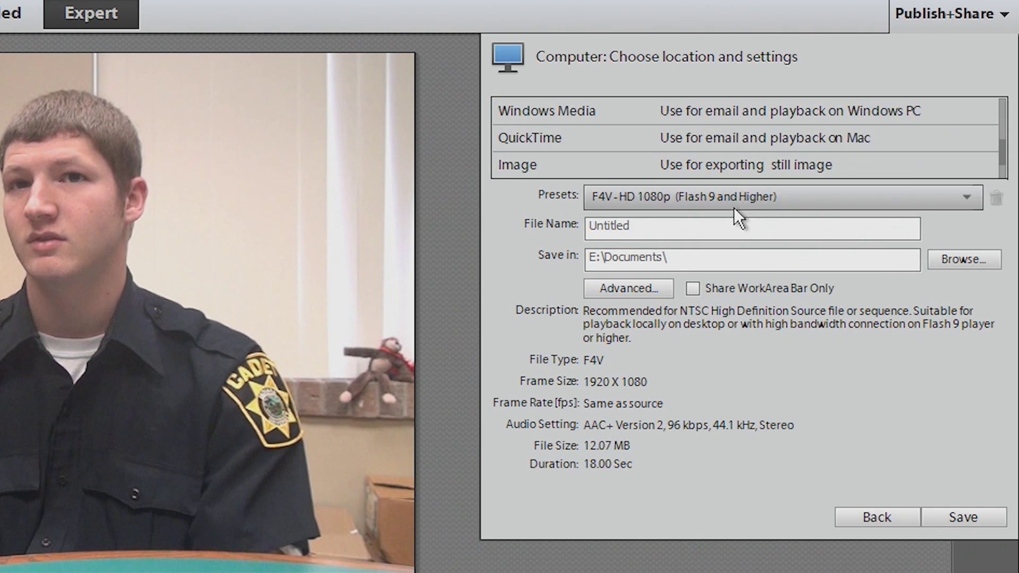
scroll(728, 161, "up", 2)
scroll(728, 165, "down", 2)
scroll(728, 168, "up", 2)
left_click(667, 162)
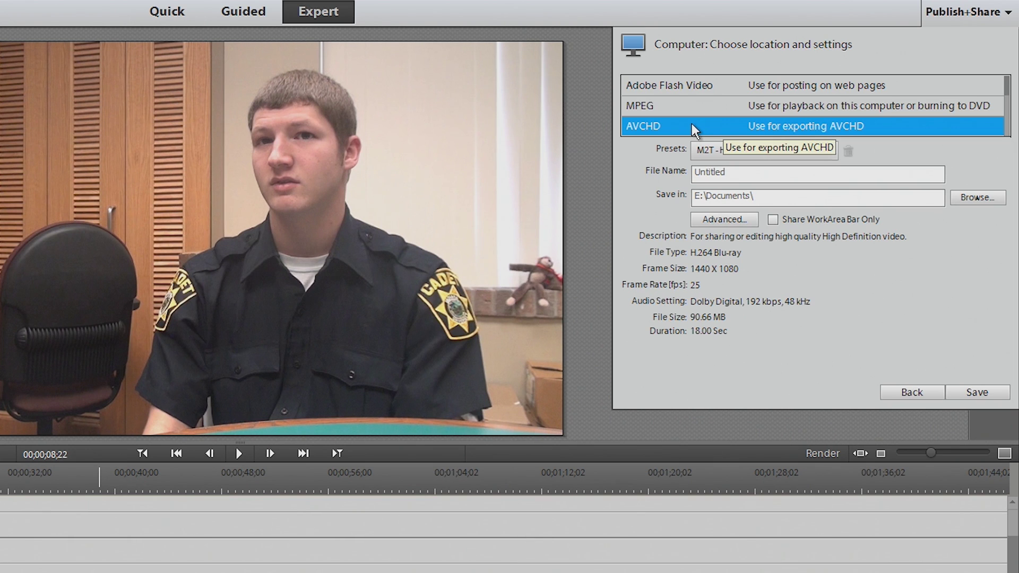
Pick the YouTube Widescreen HD preset and open the Advanced export settings
scroll(692, 123, "down", 2)
scroll(692, 123, "up", 2)
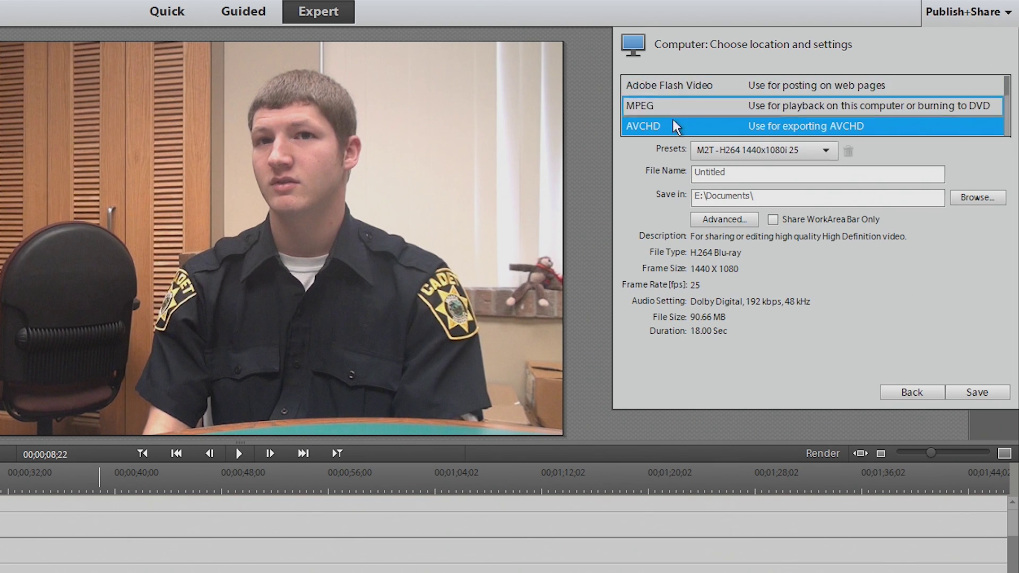
left_click(689, 150)
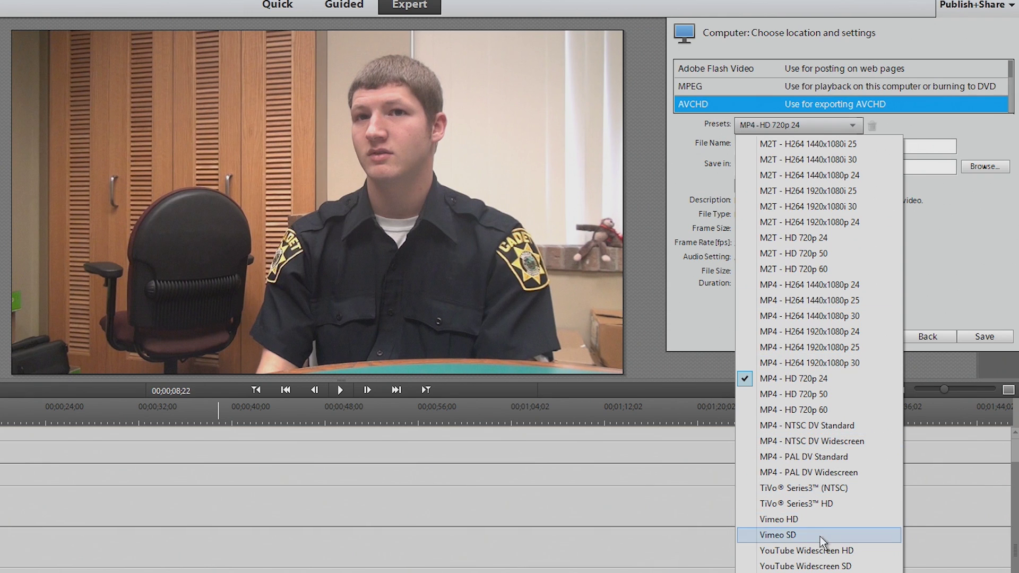
left_click(822, 552)
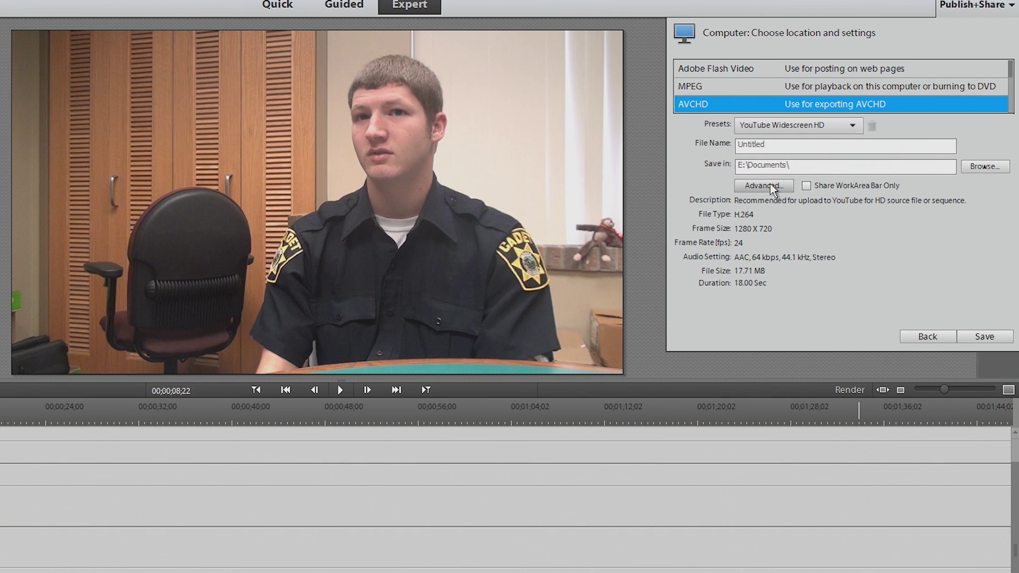
left_click(764, 186)
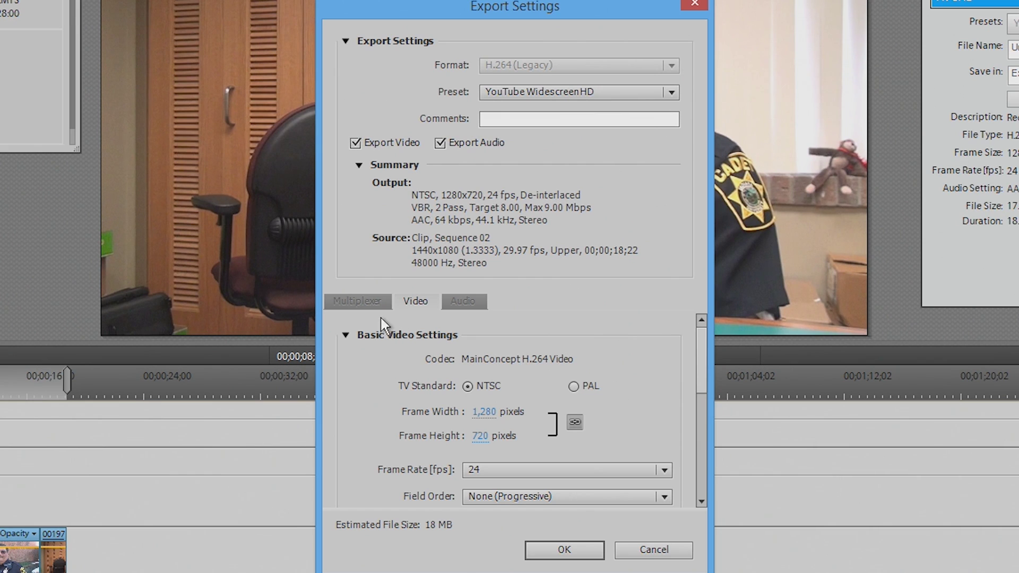
Set the video frame rate to 29.97 fps with field order None (Progressive)
left_click(363, 300)
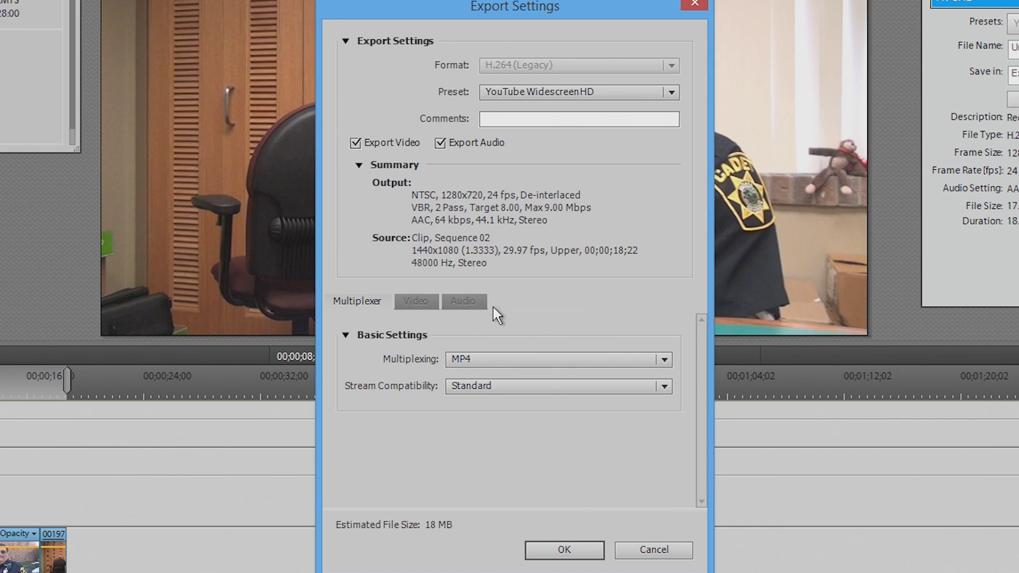
left_click(419, 301)
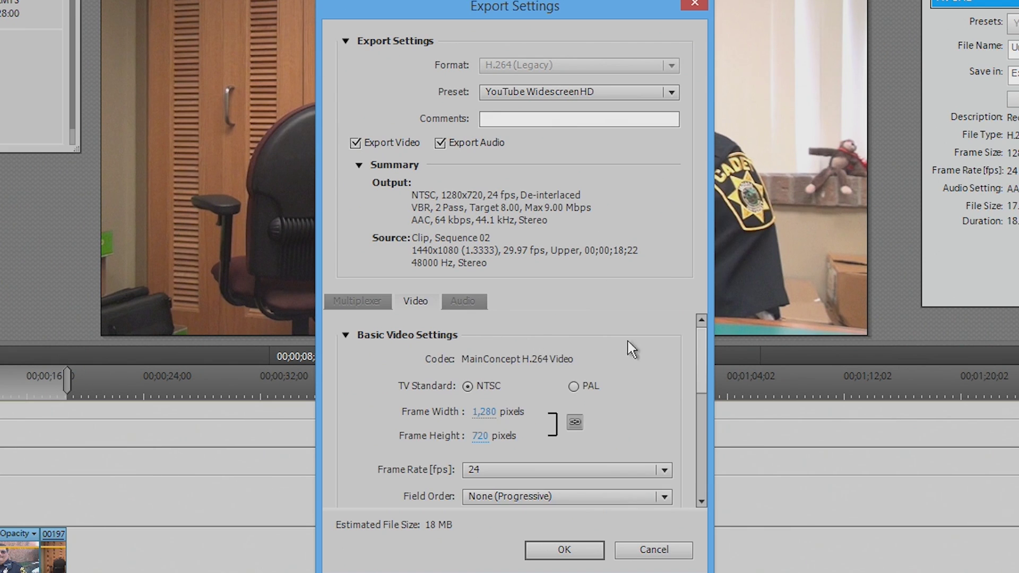
scroll(706, 344, "down", 1)
left_click_drag(705, 342, 707, 346)
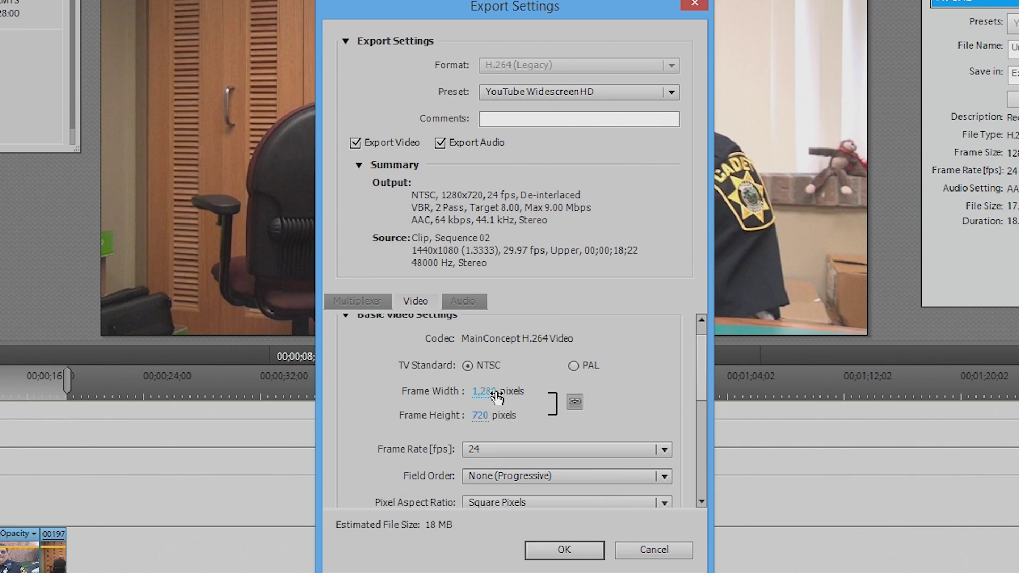
scroll(700, 394, "down", 1)
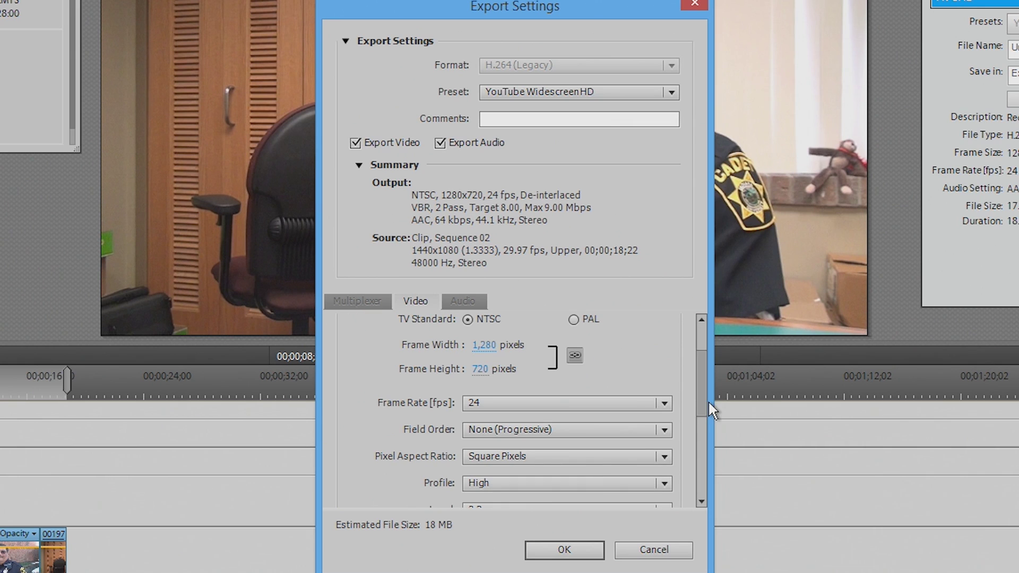
left_click(639, 402)
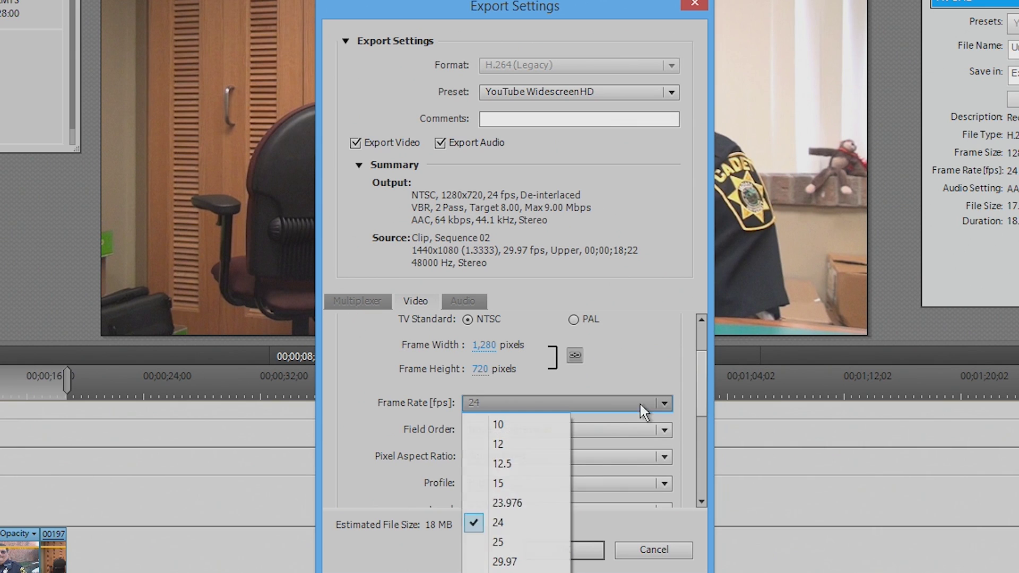
left_click(515, 559)
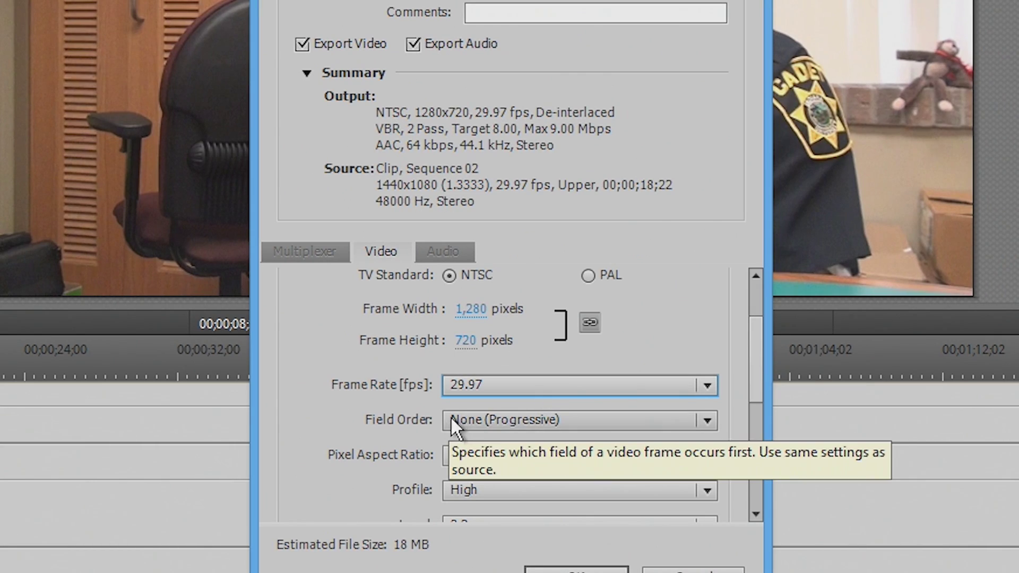
left_click(503, 428)
left_click(513, 424)
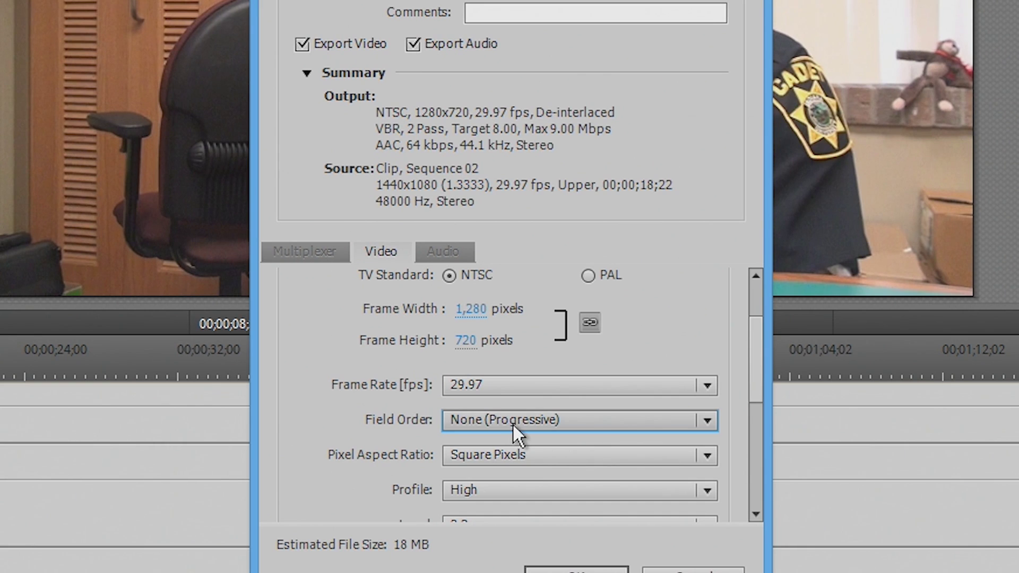
left_click(457, 422)
left_click(487, 418)
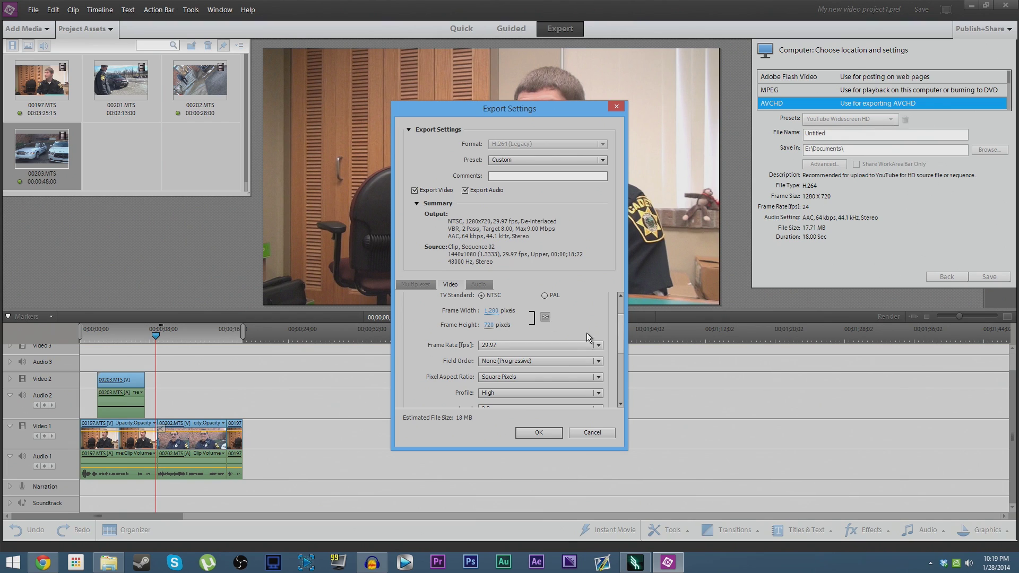
Set the H.264 level to 4.1 and confirm the 29.97 fps frame rate
left_click_drag(620, 343, 621, 357)
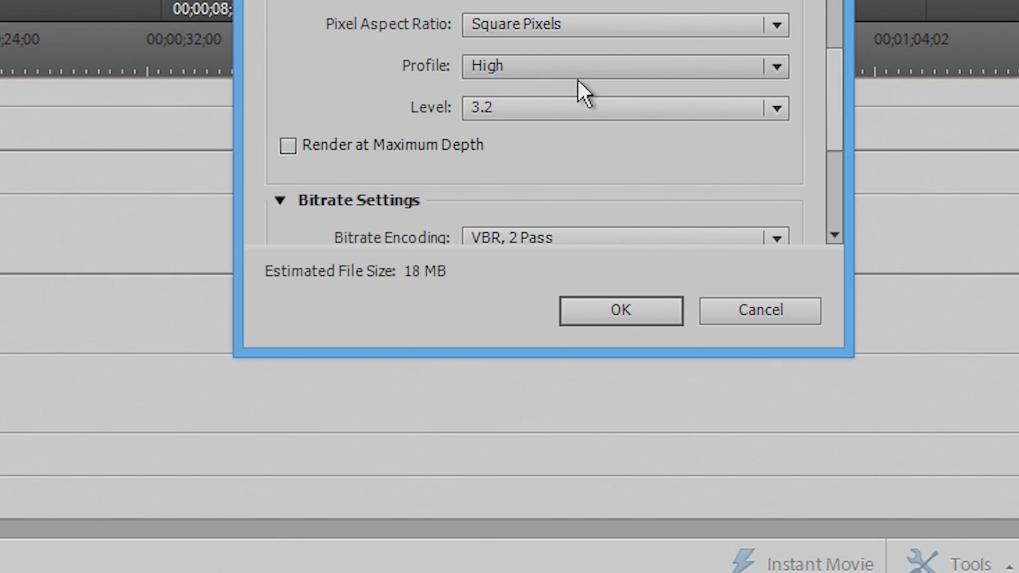
left_click(575, 104)
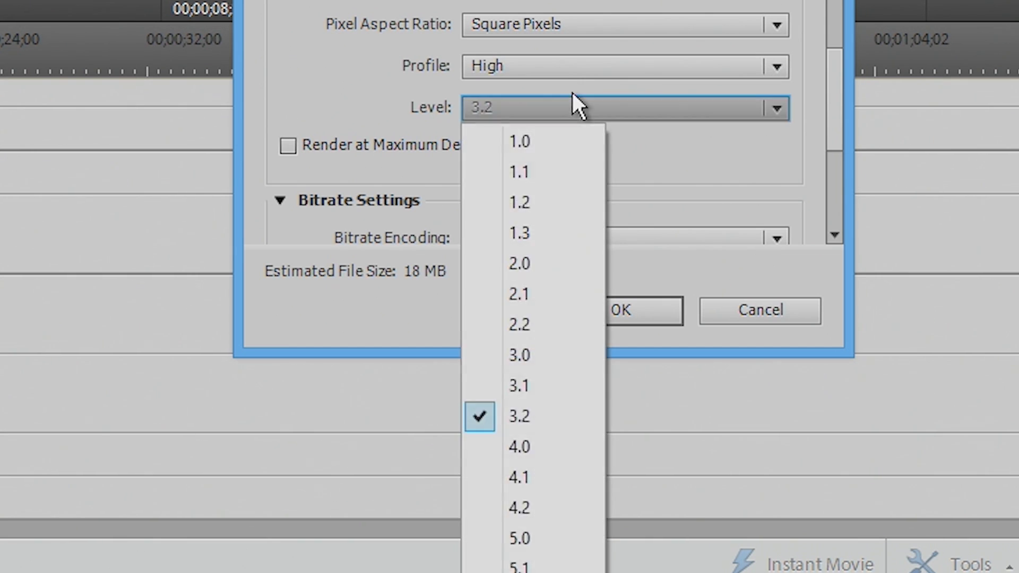
left_click(535, 479)
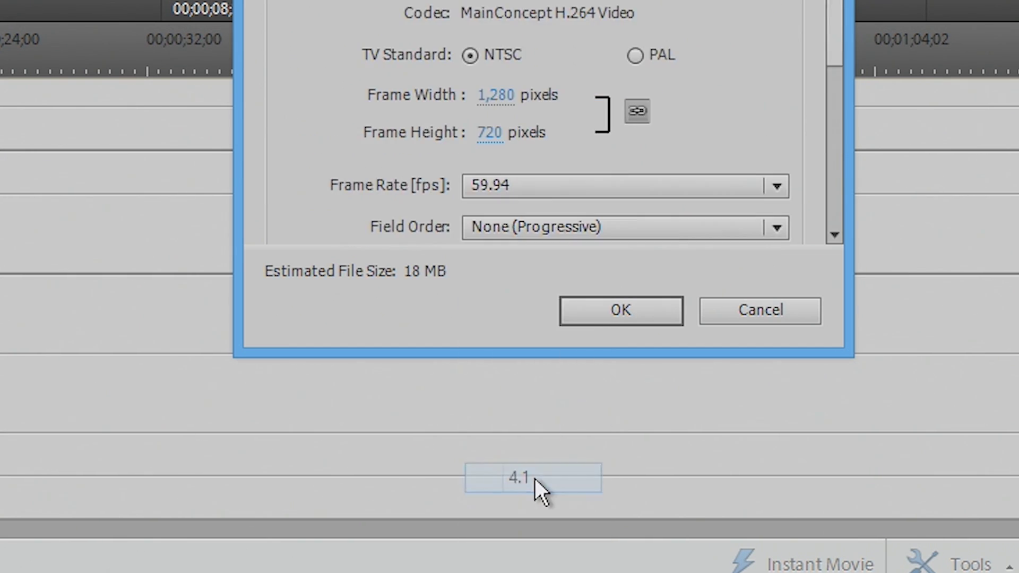
left_click(699, 189)
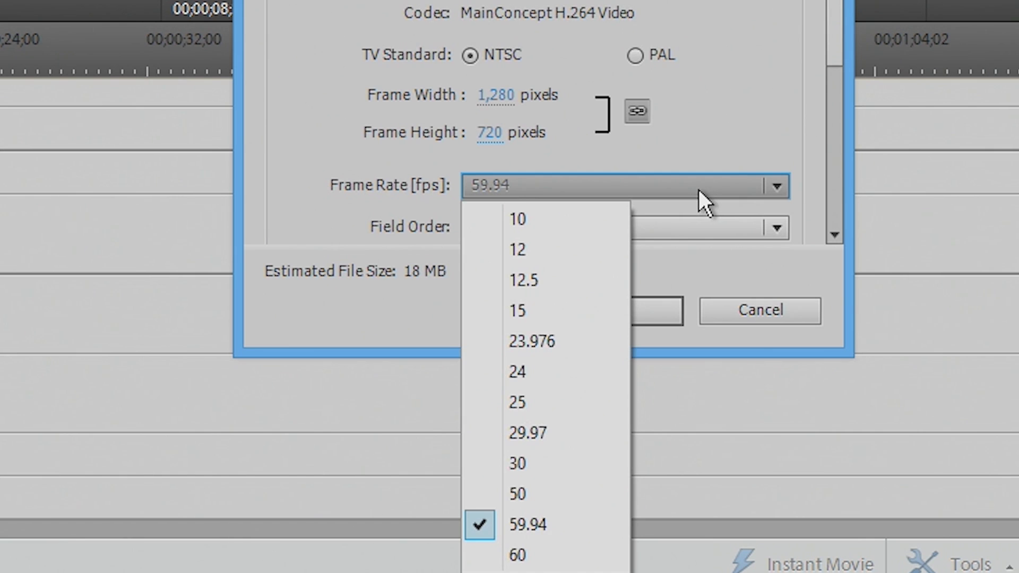
left_click(533, 432)
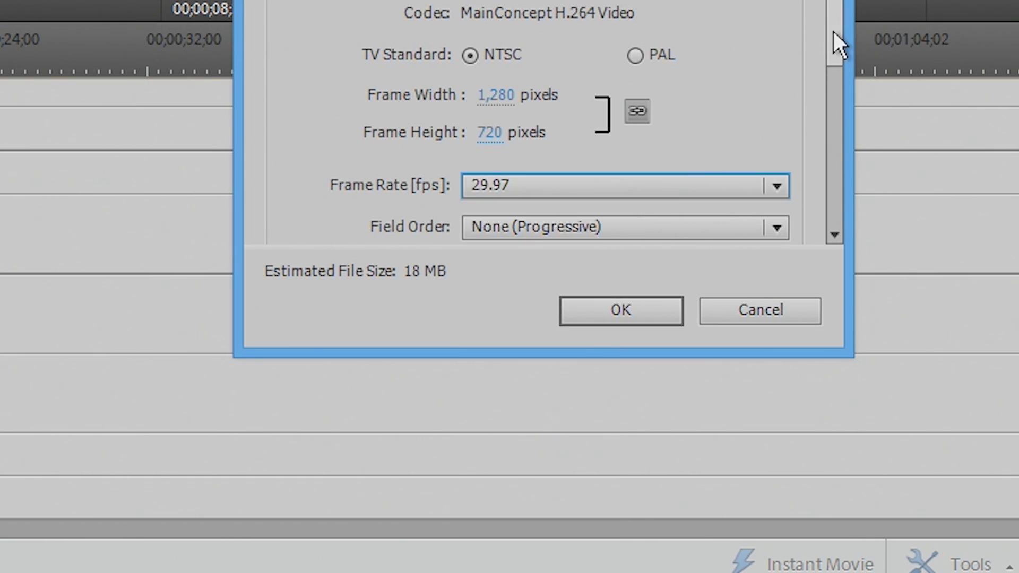
left_click_drag(833, 31, 812, 164)
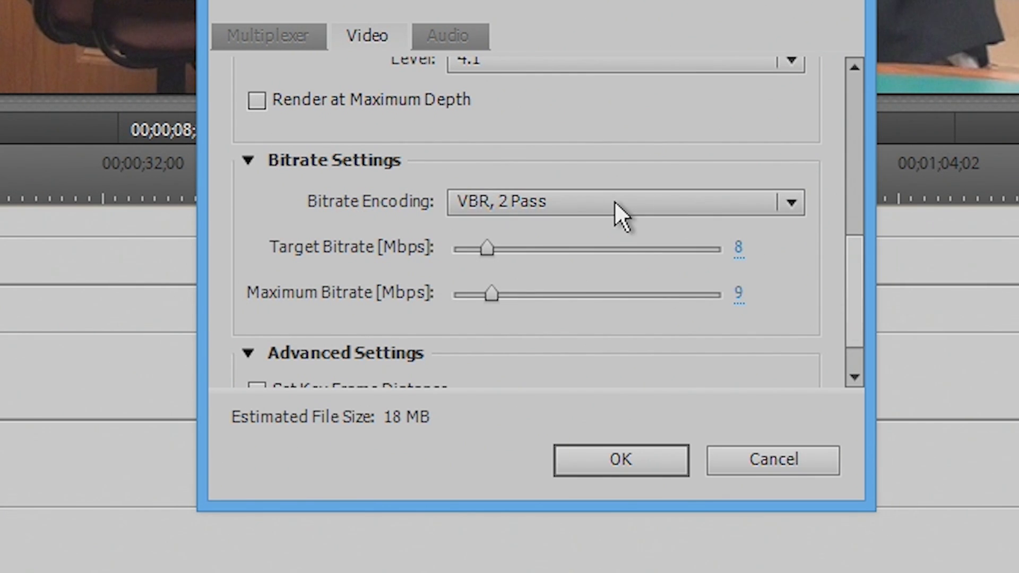
Set the video bitrate to a 10 Mbps maximum and an 8.5 Mbps target
mouse_move(614, 201)
left_click(739, 292)
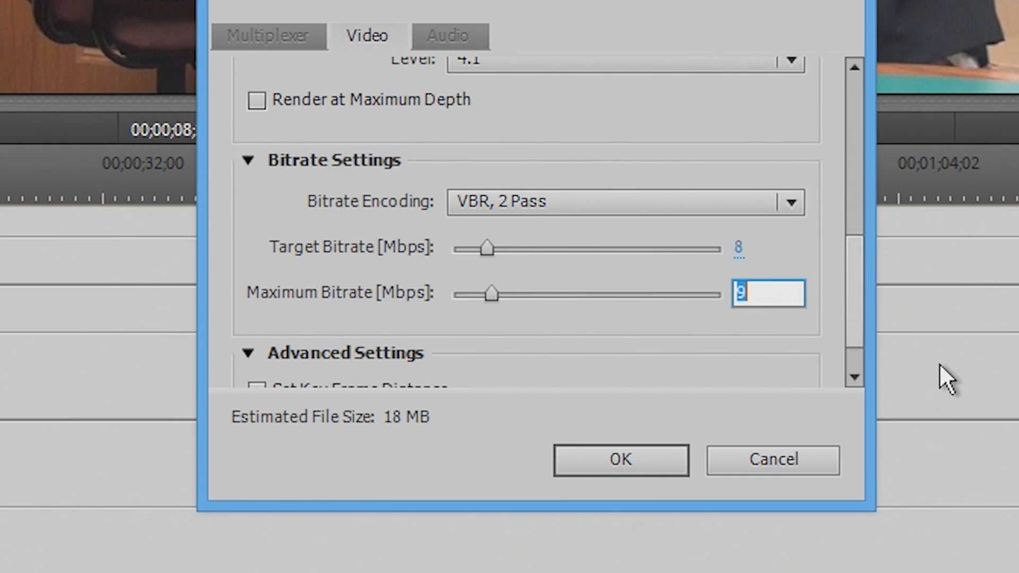
type("10")
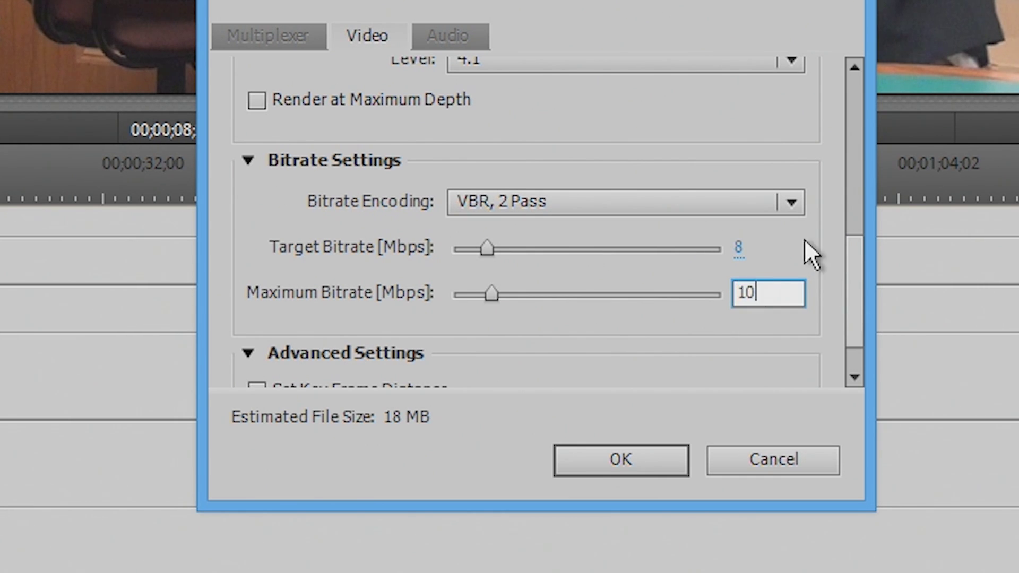
left_click(781, 257)
left_click(737, 248)
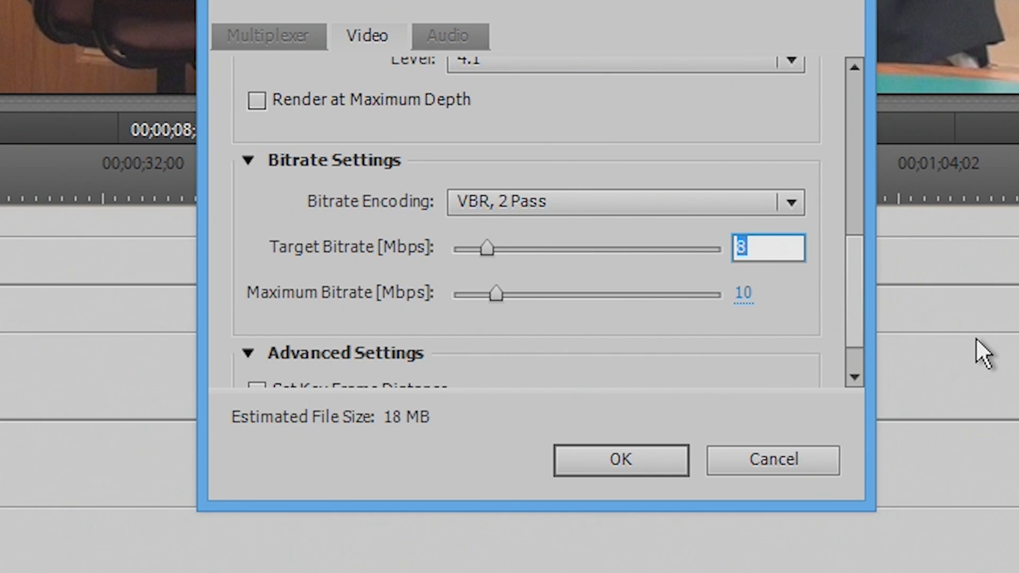
type("8.5")
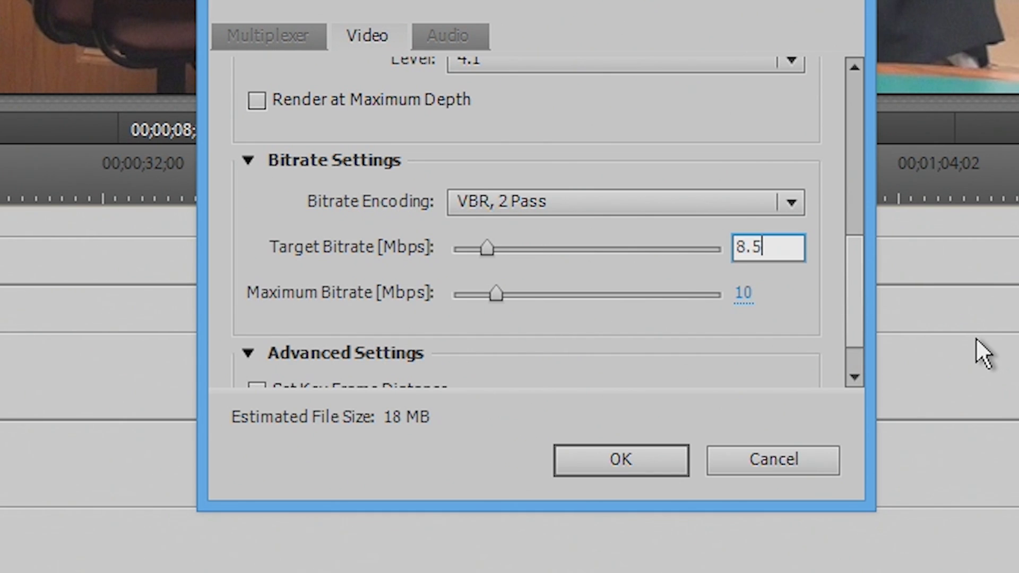
left_click(786, 287)
scroll(848, 275, "down", 1)
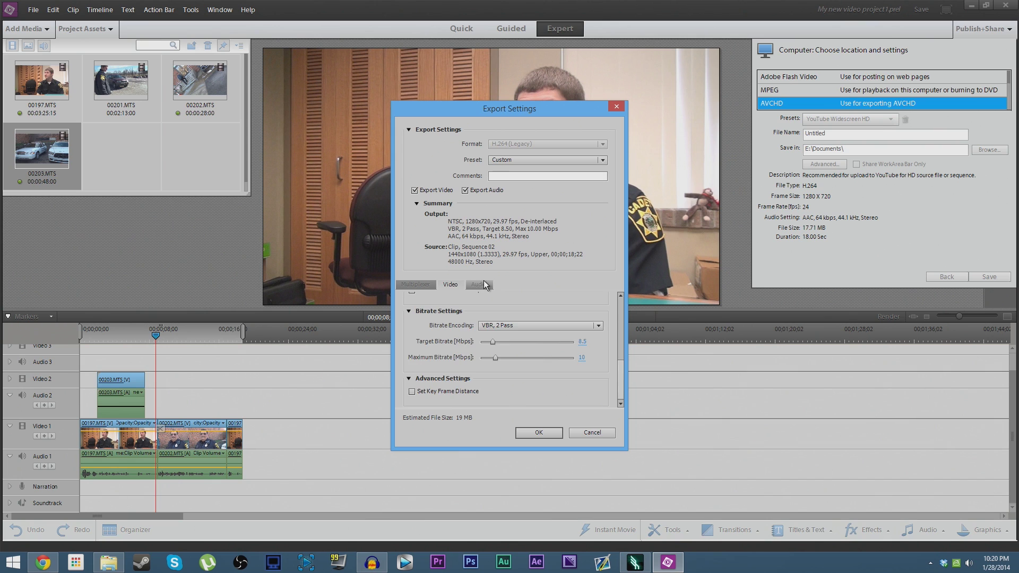
Raise the AAC stereo audio bitrate from 64 to 320 kbps
left_click(451, 42)
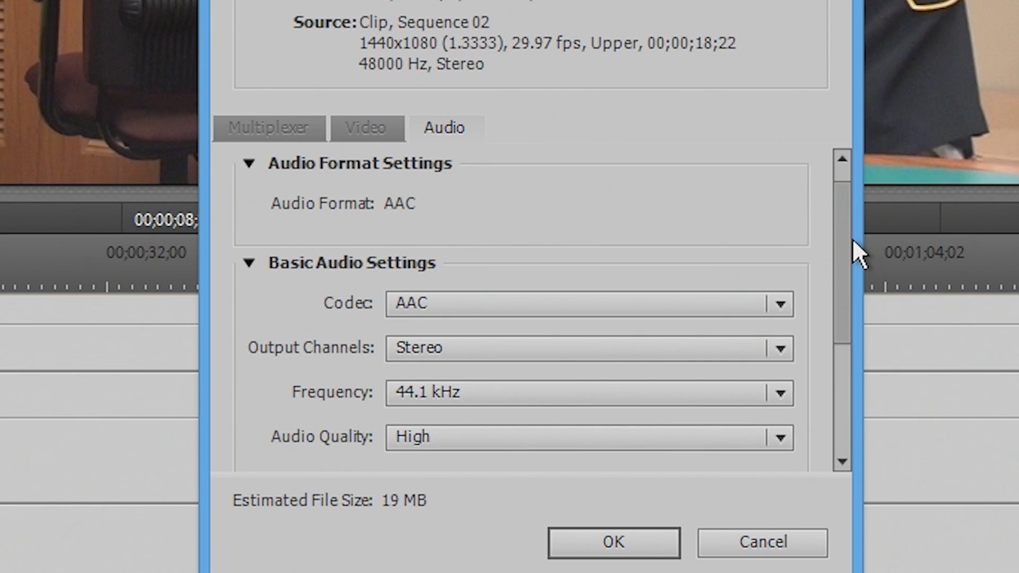
left_click_drag(852, 237, 827, 338)
left_click(767, 334)
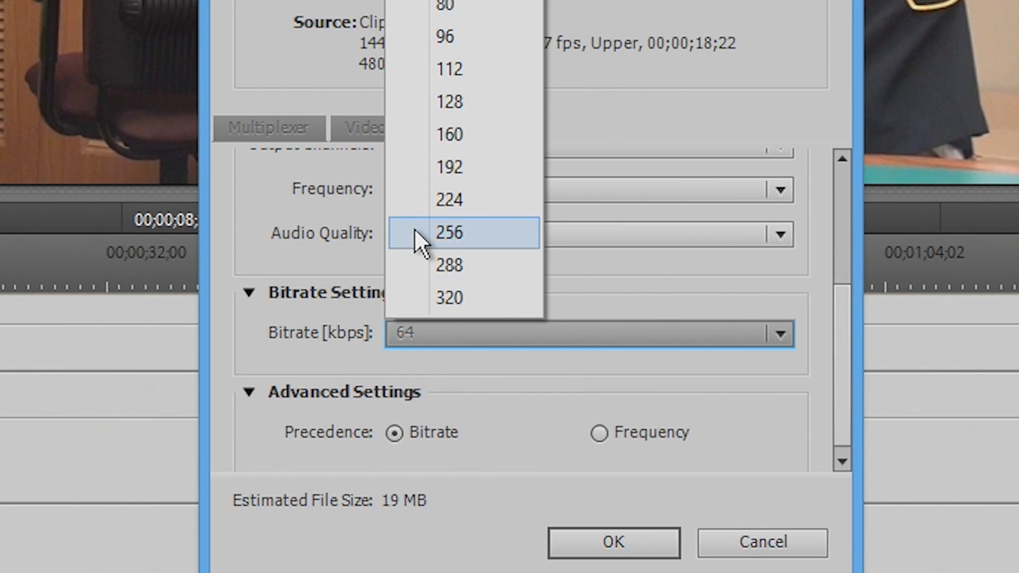
left_click(480, 297)
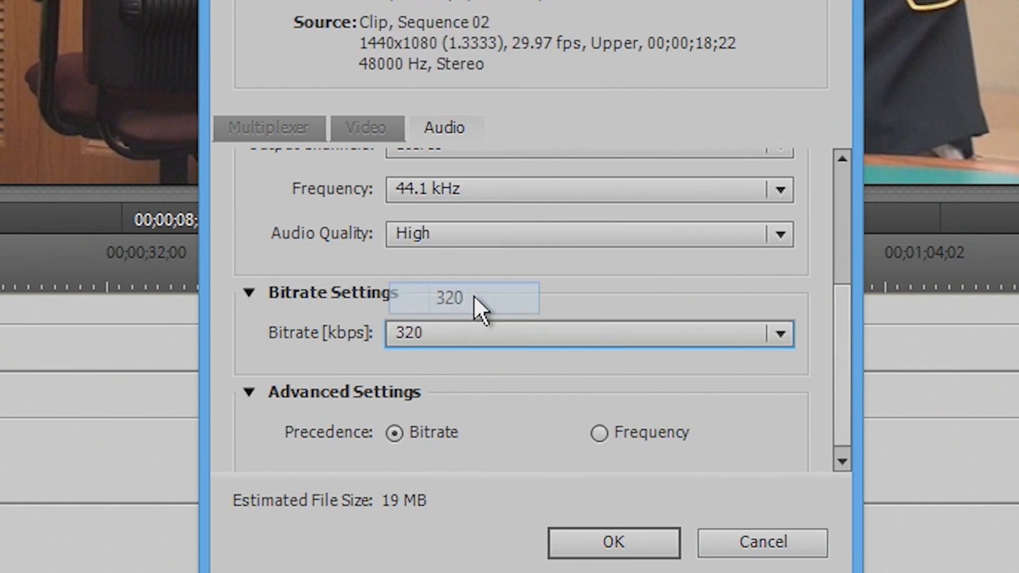
left_click_drag(848, 342, 849, 216)
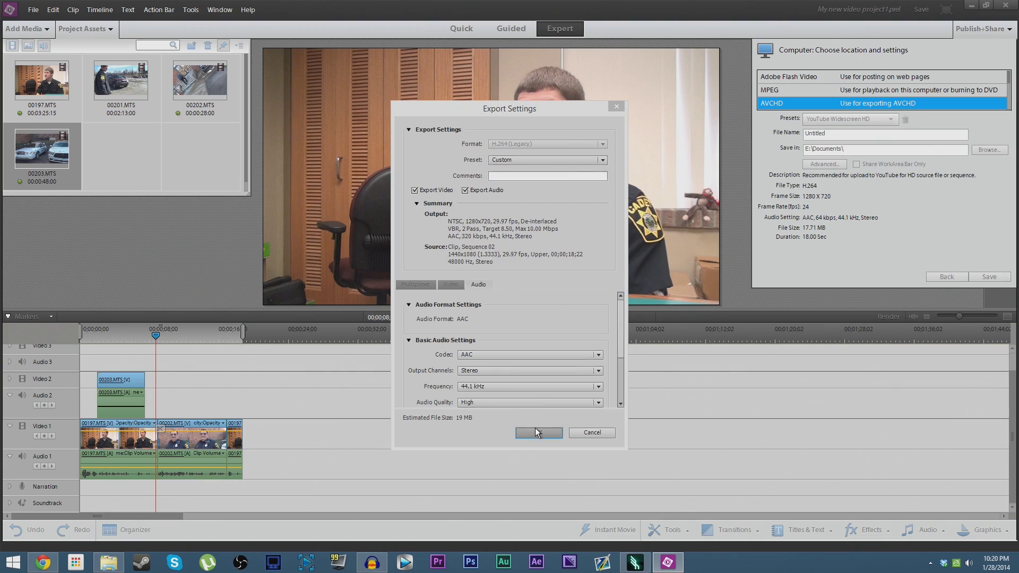
Save the custom export settings as a preset named 'YouTube 720p'
left_click(536, 431)
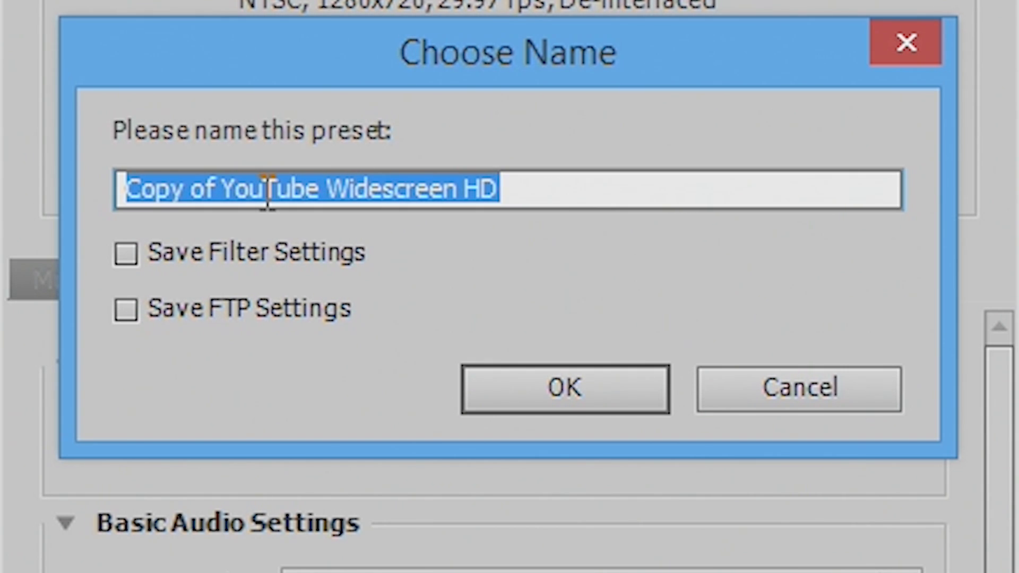
type("YouTube 7")
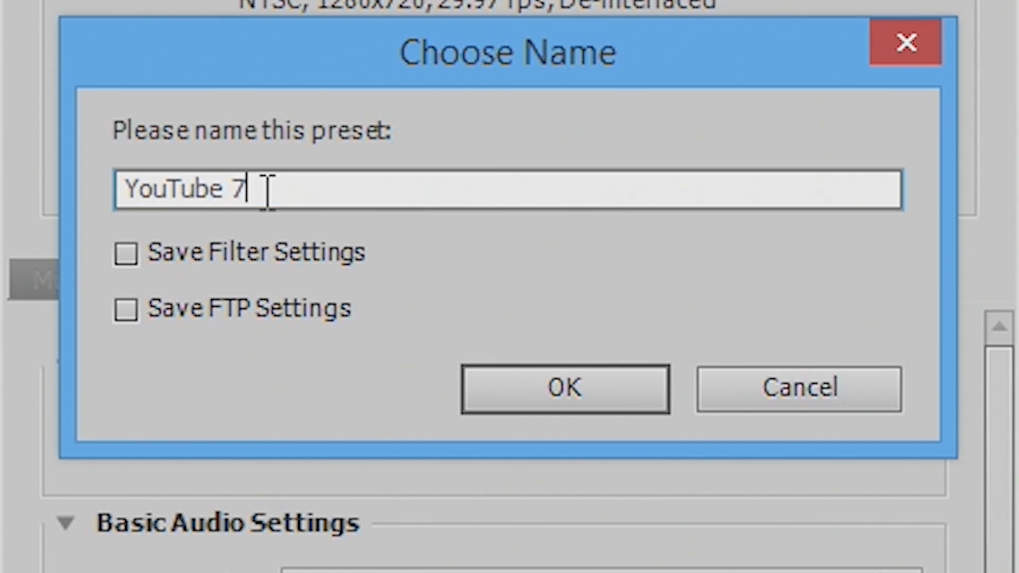
type("20p")
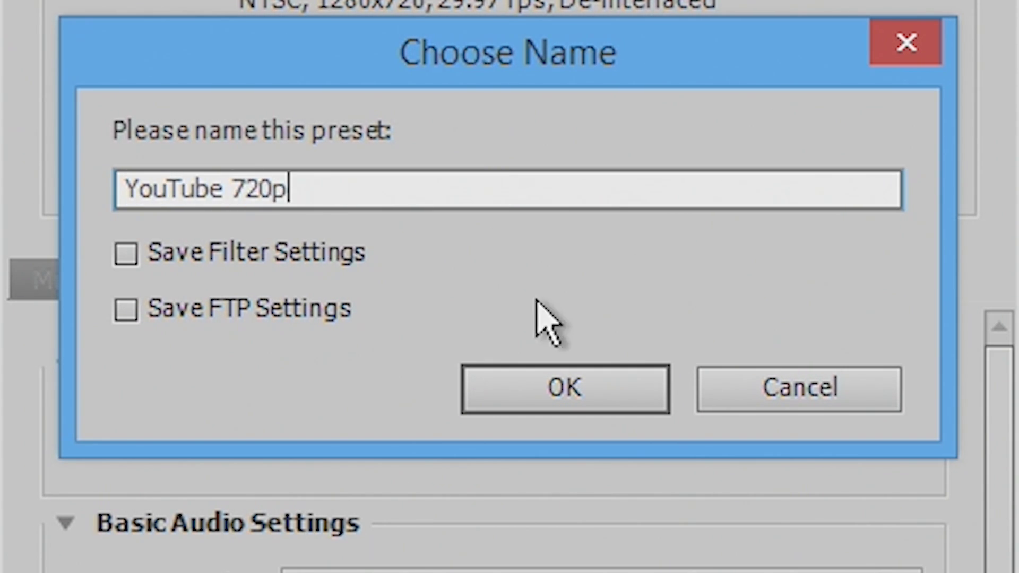
left_click(584, 380)
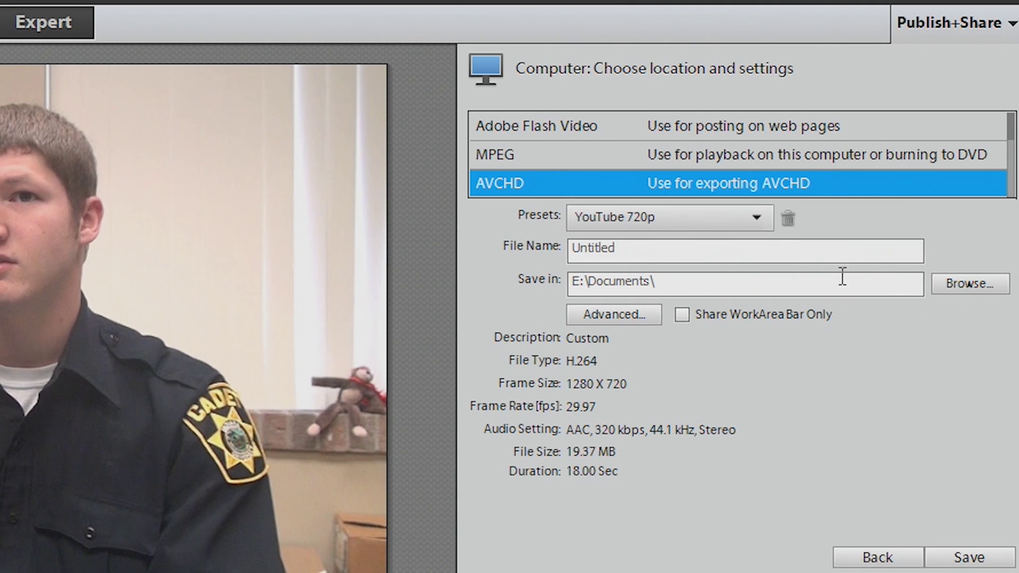
Name the output 'Cadet Tutorial Test', save it to F:\horizon VO tut, and render
double_click(760, 250)
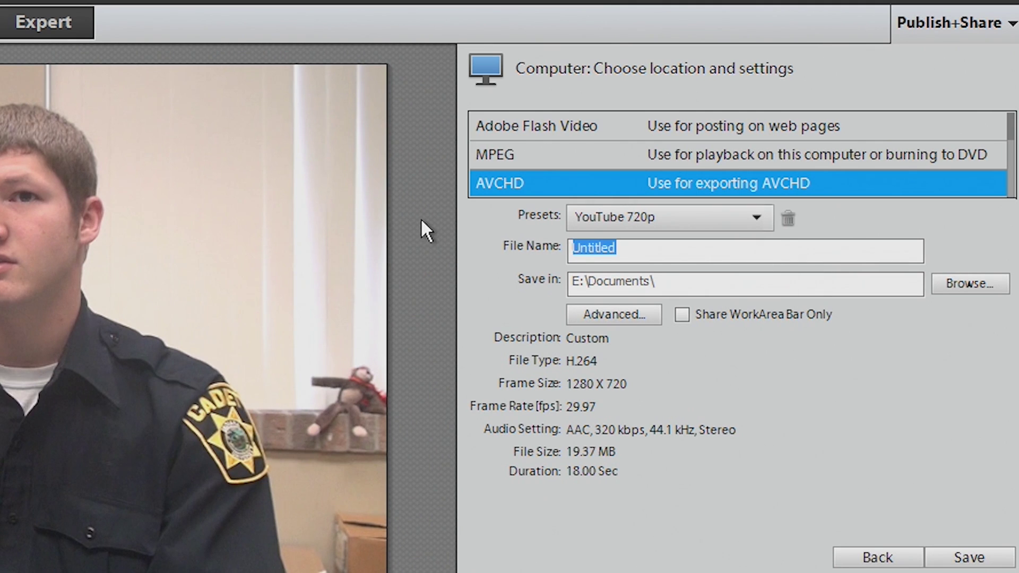
type("Cadet Tutorial Test")
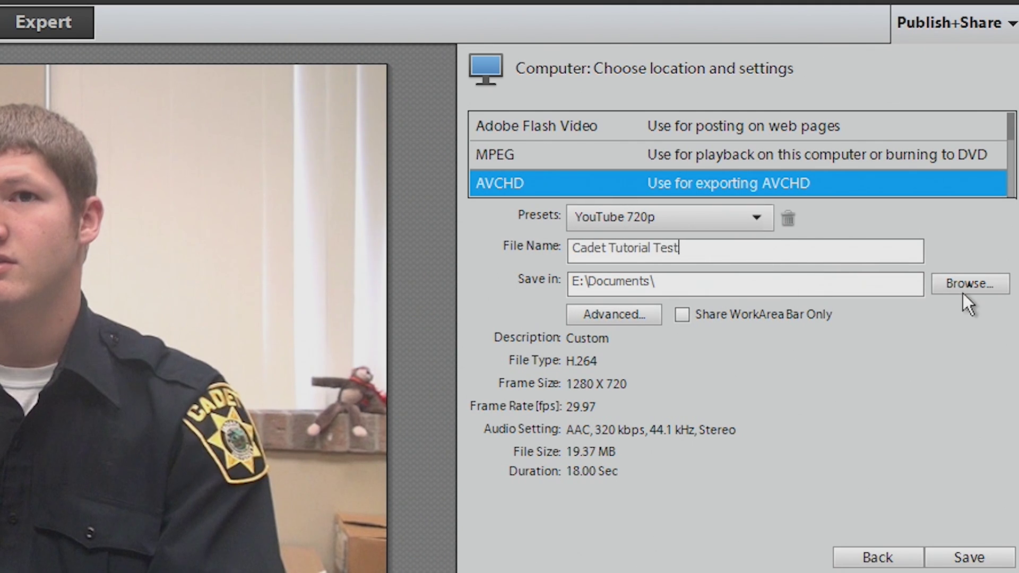
left_click(950, 286)
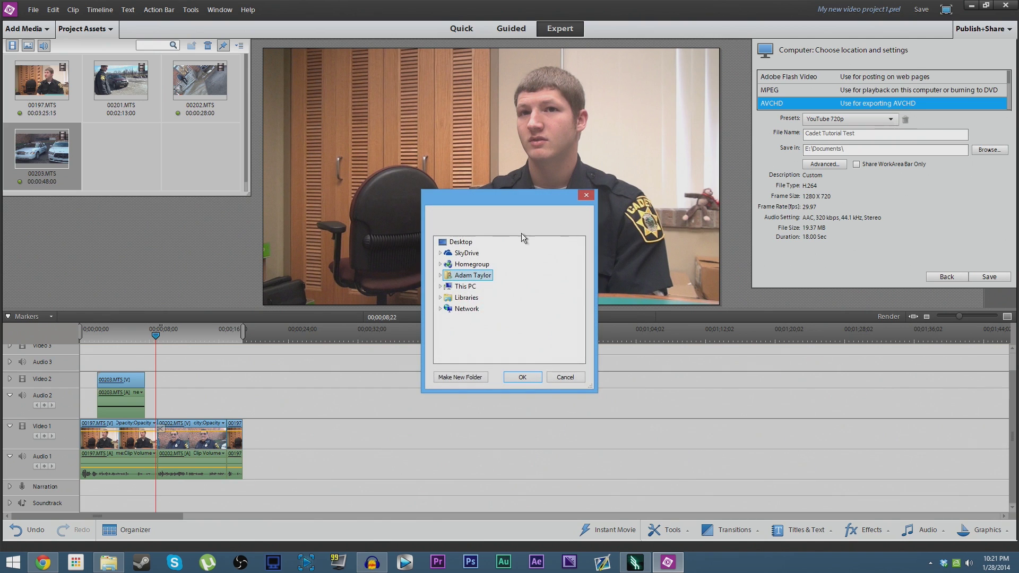
left_click(440, 286)
left_click(445, 319)
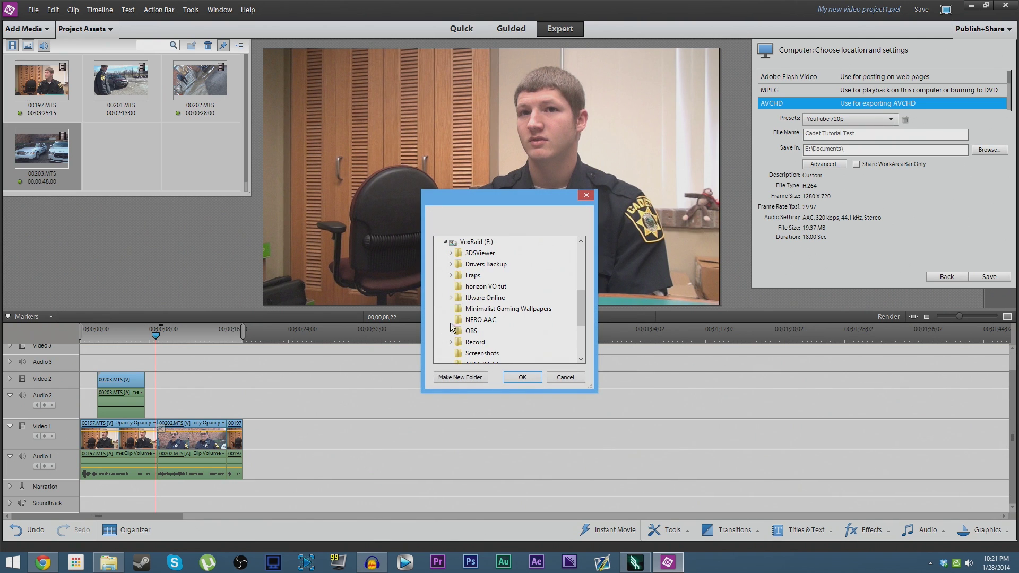
left_click(486, 286)
left_click(537, 374)
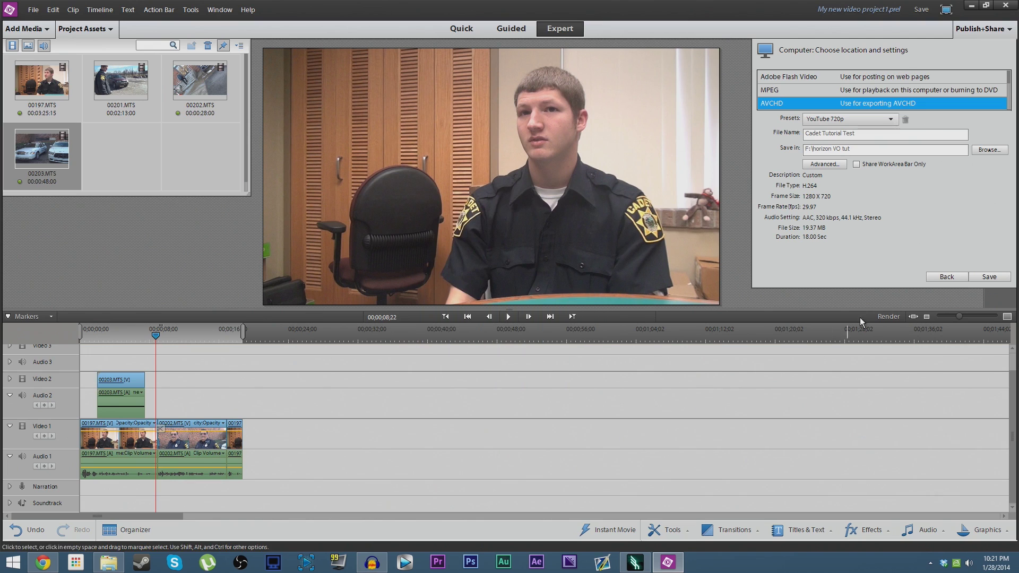
left_click(989, 277)
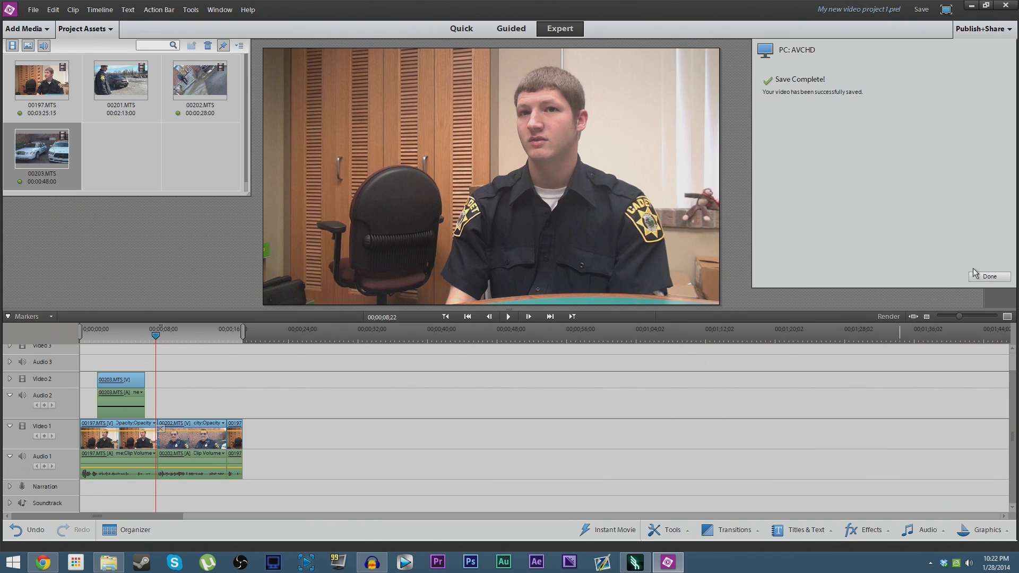
Dismiss the save notice and select Cadet Tutorial Test.mp4 in VoxRaid (F:)\horizon VO tut
left_click(984, 276)
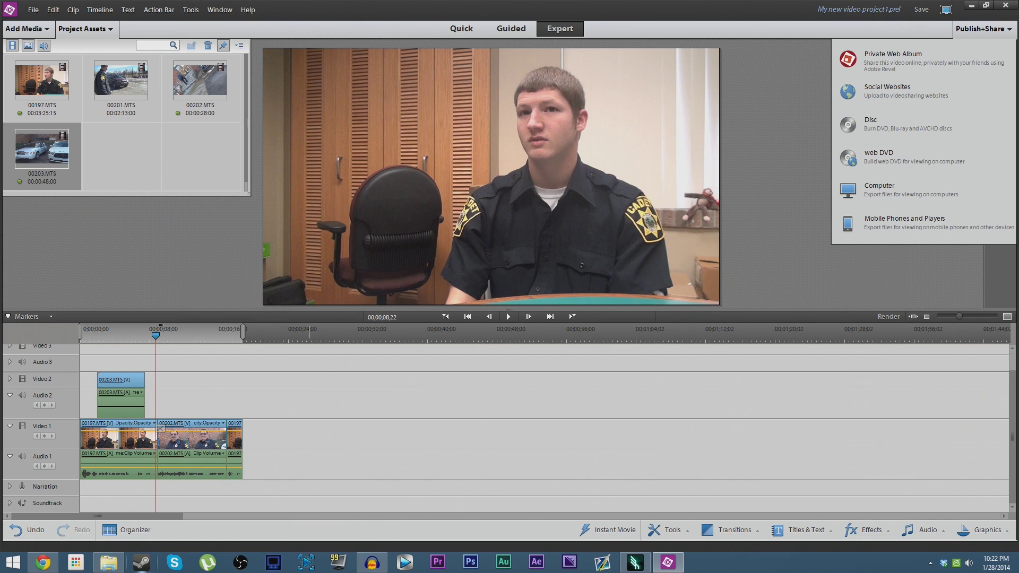
left_click(109, 561)
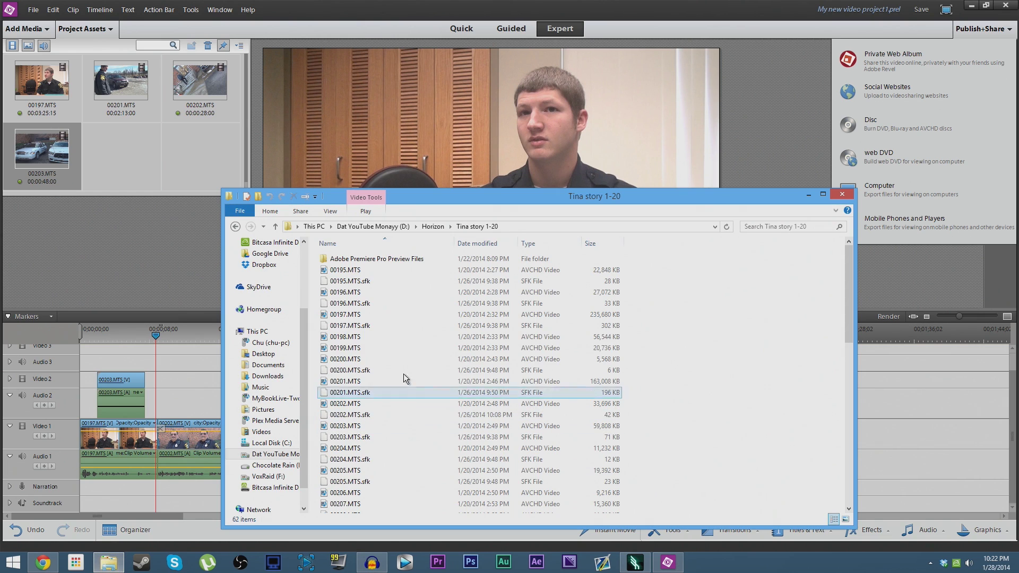
left_click(399, 303)
scroll(400, 303, "down", 10)
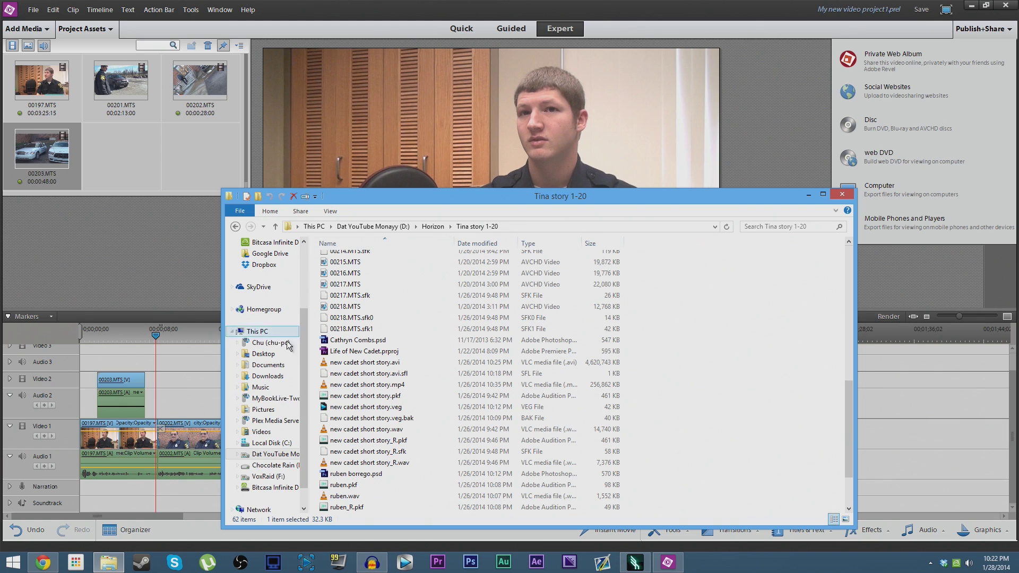
left_click(287, 477)
double_click(358, 292)
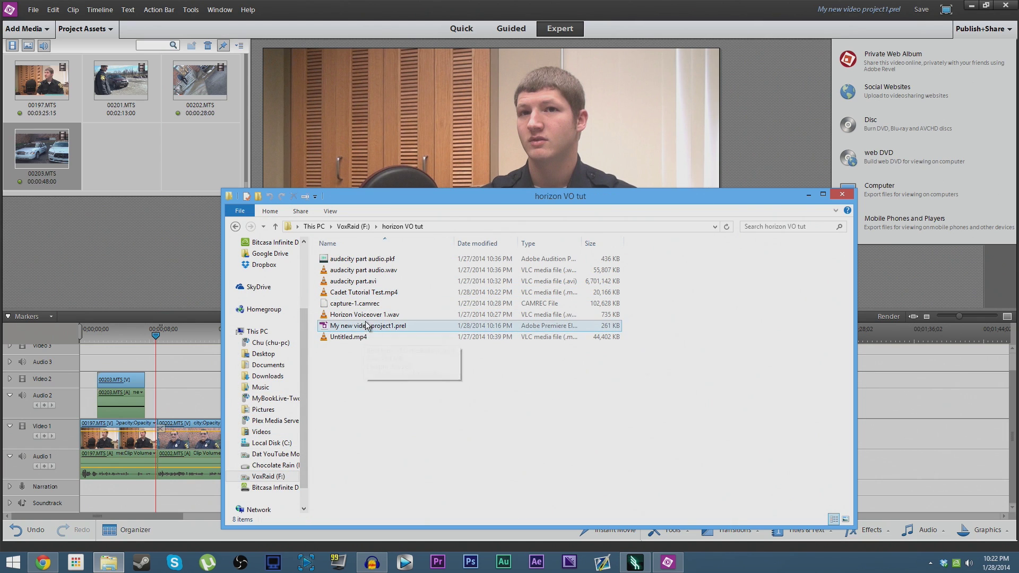
left_click(371, 296)
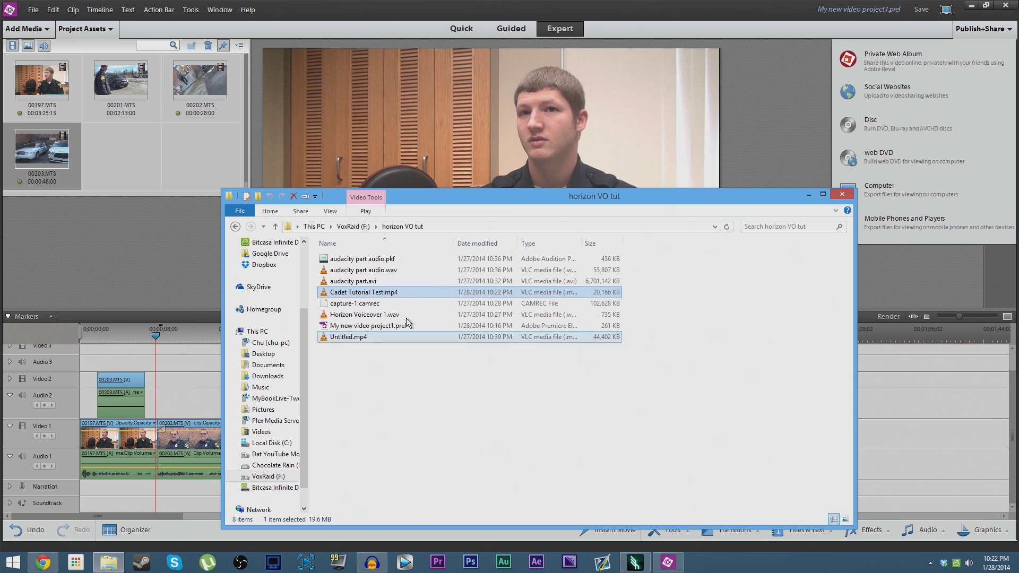
Play Cadet Tutorial Test.mp4 in VLC, dismissing the privacy notice and moving the player aside
double_click(397, 293)
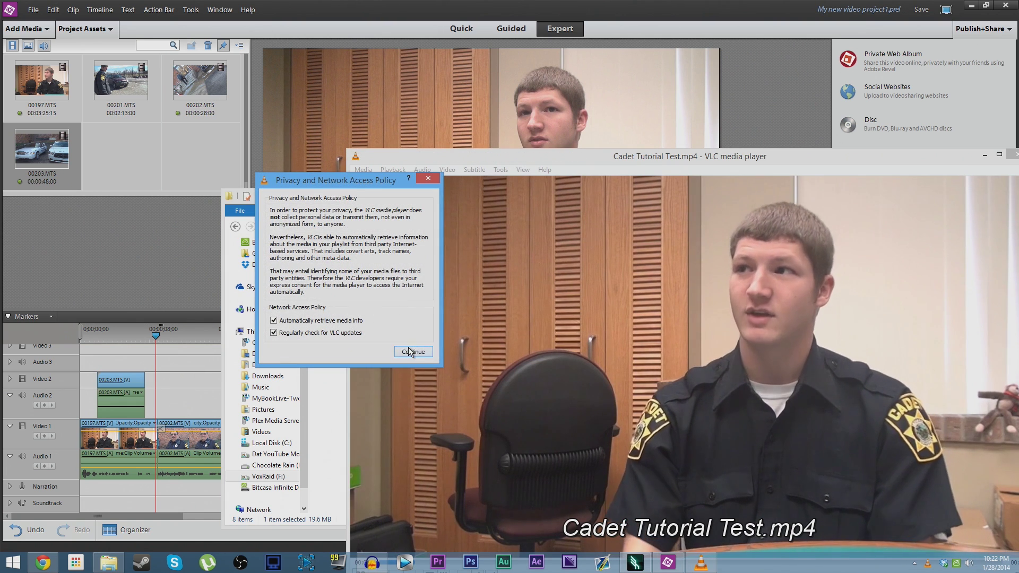
left_click(410, 351)
left_click_drag(604, 156, 424, 66)
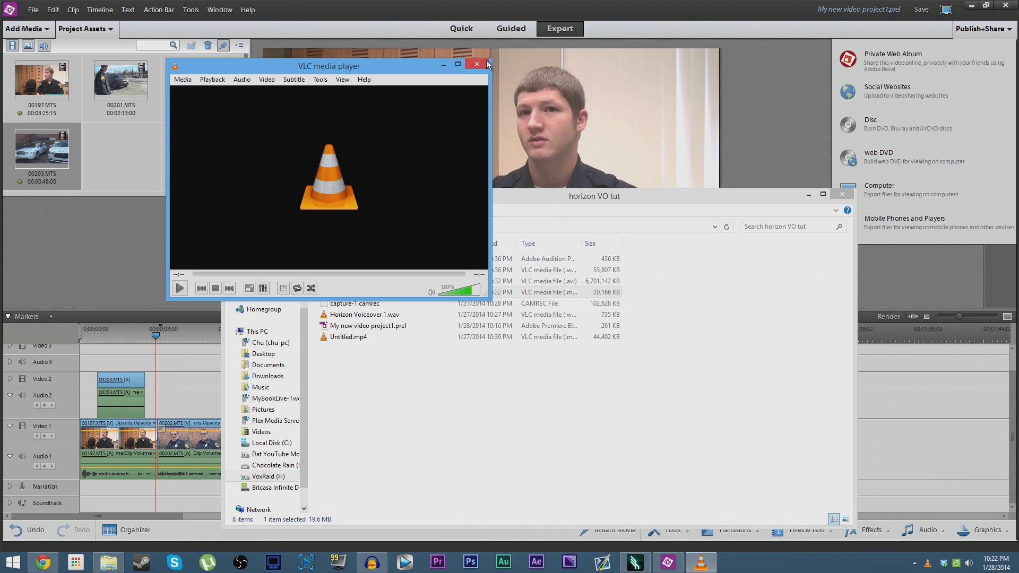
Close the VLC media player window
left_click(487, 62)
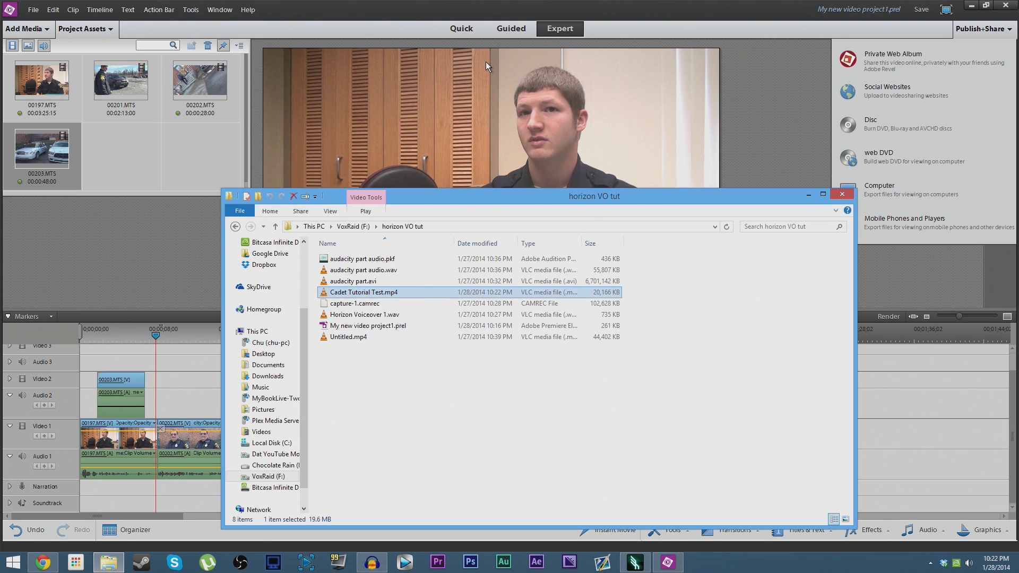